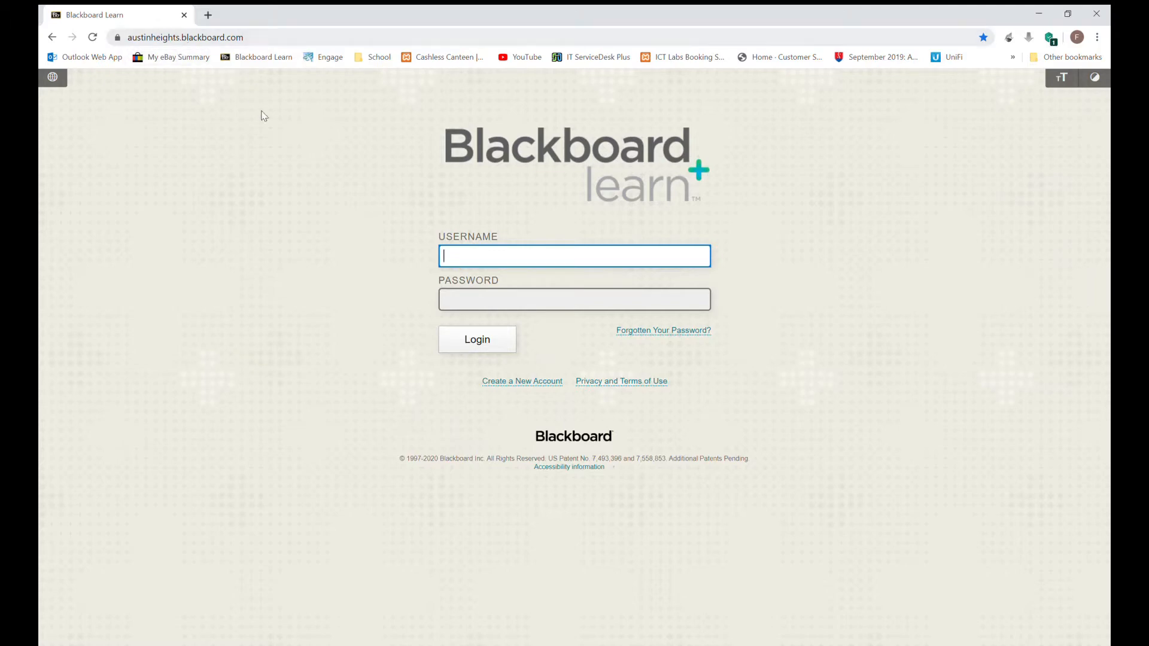
Step: Log in to Blackboard Learn by entering the account username and password
key("Tab")
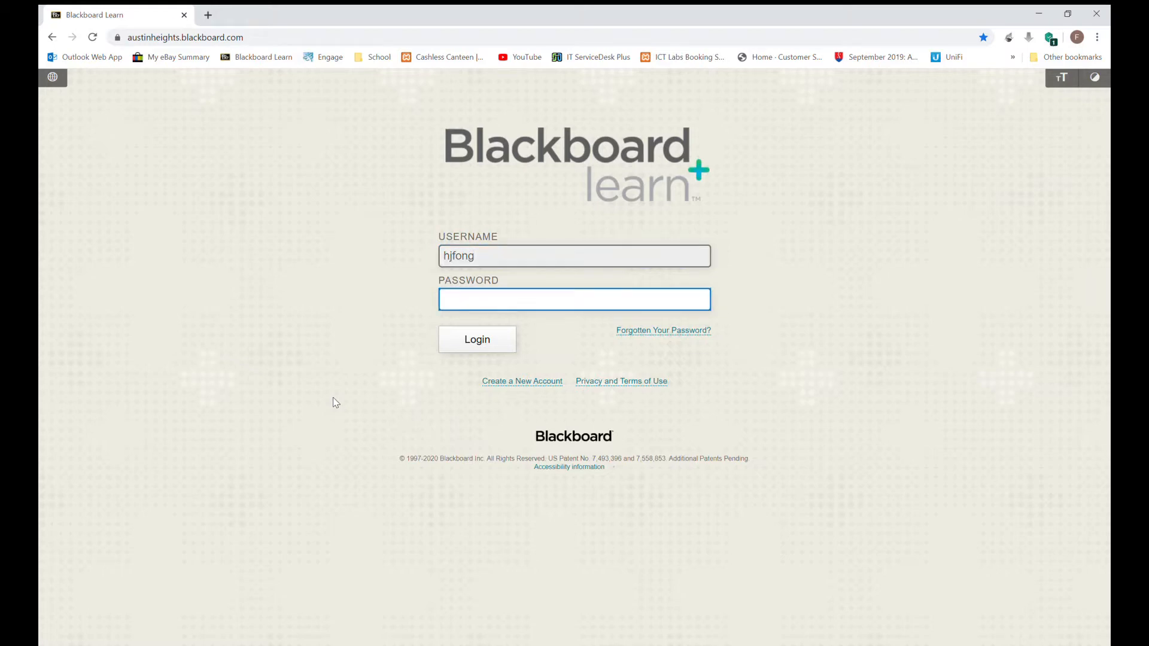
type("***********")
left_click(478, 341)
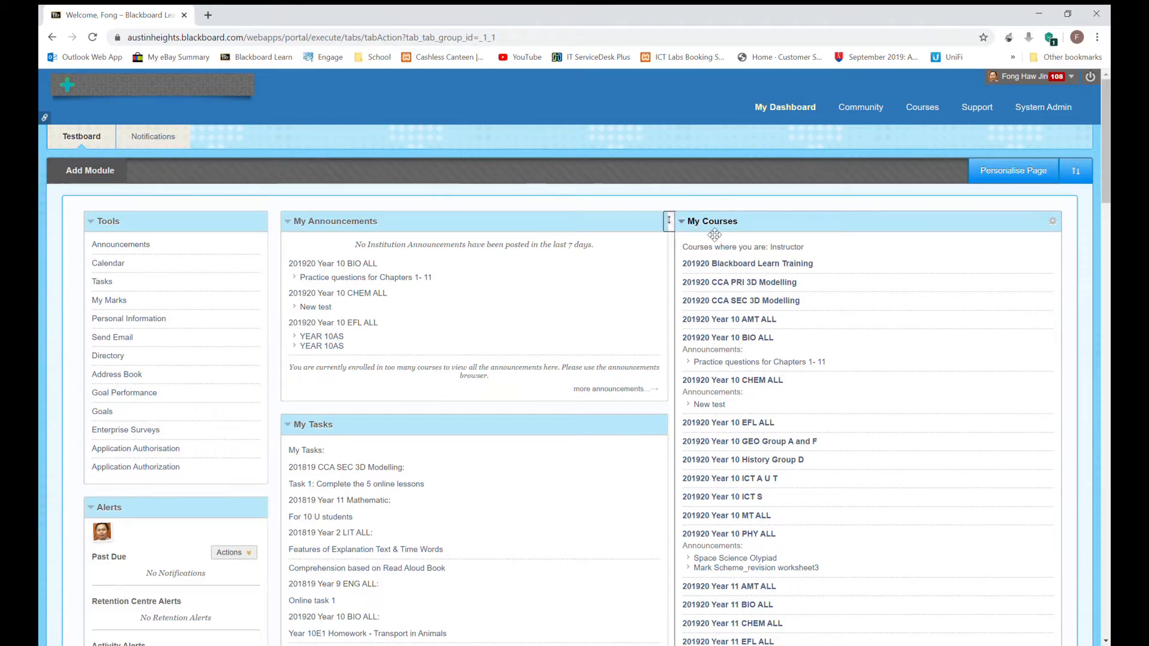
Step: Scroll through the My Courses list on My Dashboard and back to the top
scroll(754, 287, "down", 2)
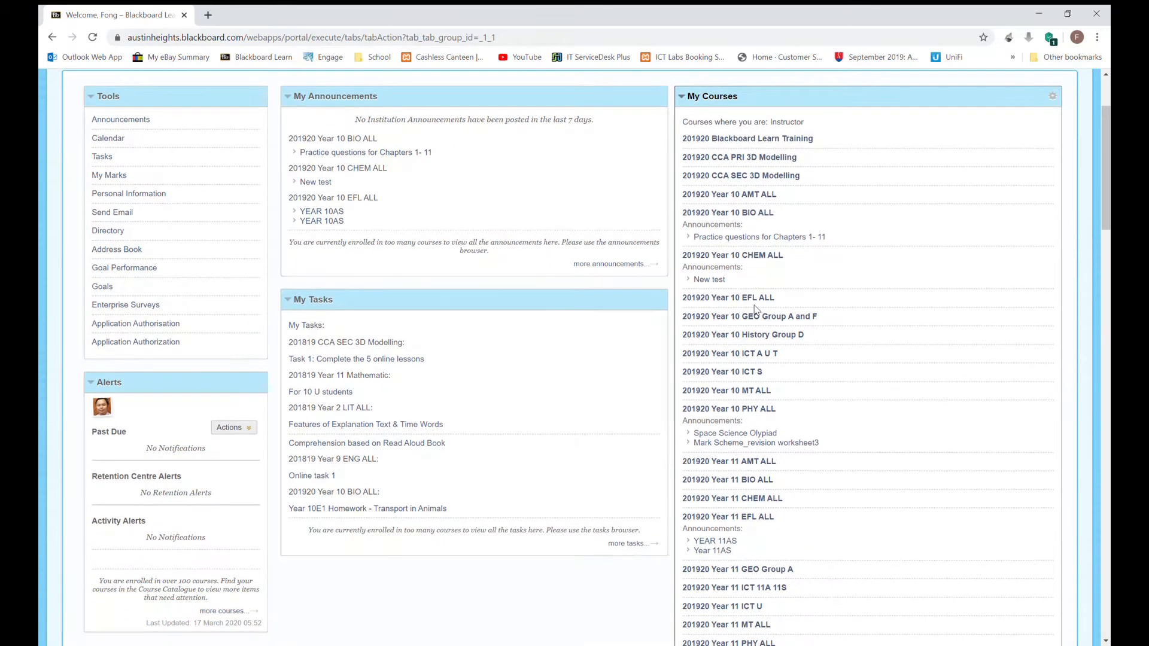
scroll(757, 299, "up", 2)
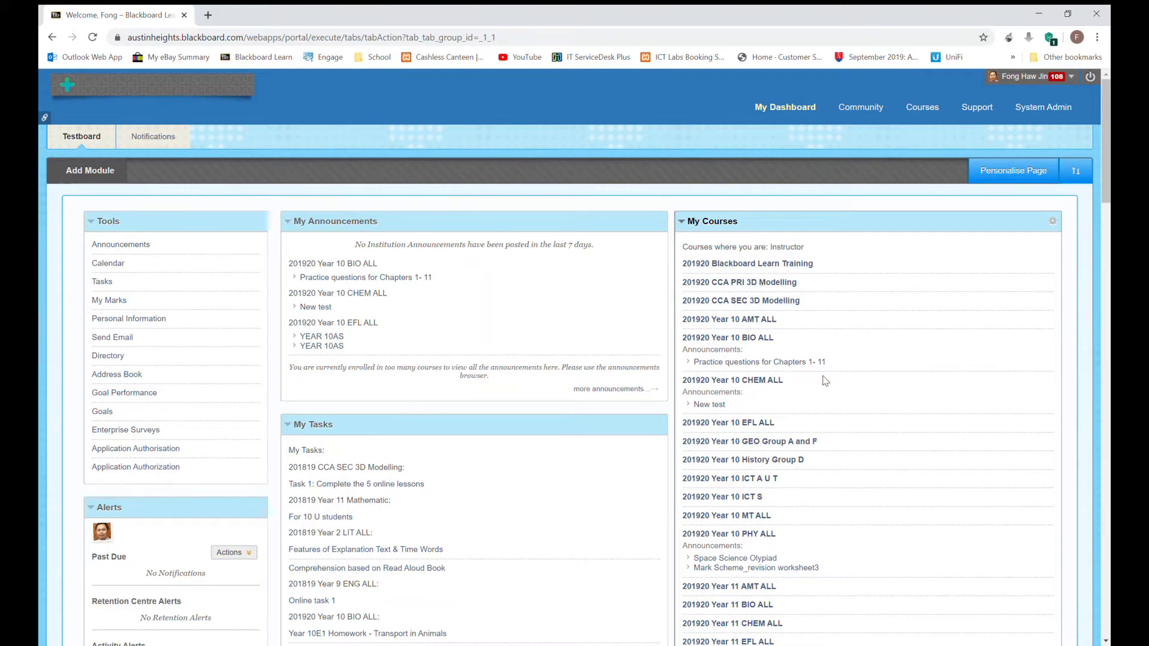
scroll(825, 381, "down", 3)
scroll(826, 385, "down", 4)
scroll(819, 601, "down", 1)
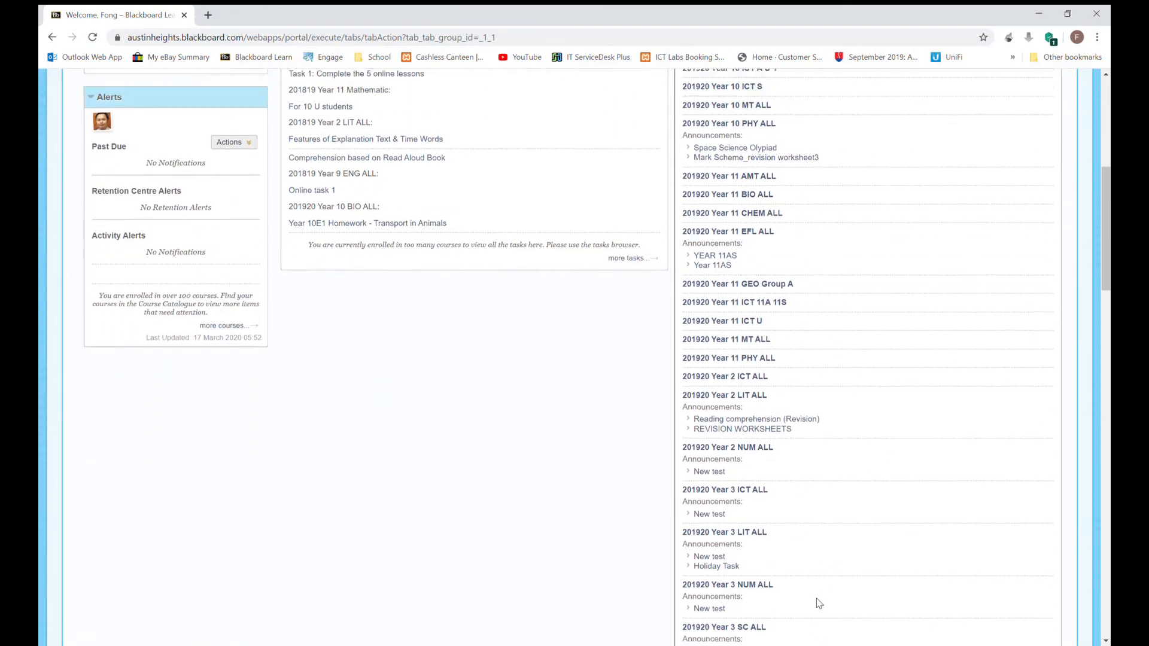
scroll(818, 598, "up", 4)
scroll(818, 596, "up", 4)
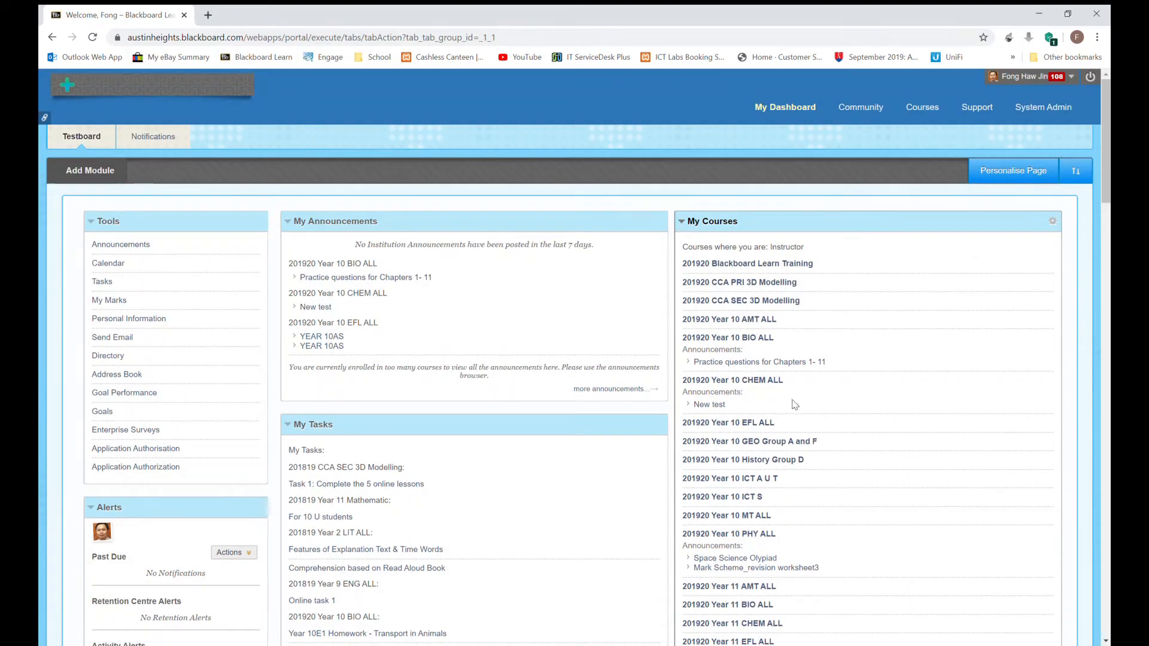
Step: Open the 201920 Blackboard Learn Training course from My Courses
left_click(727, 265)
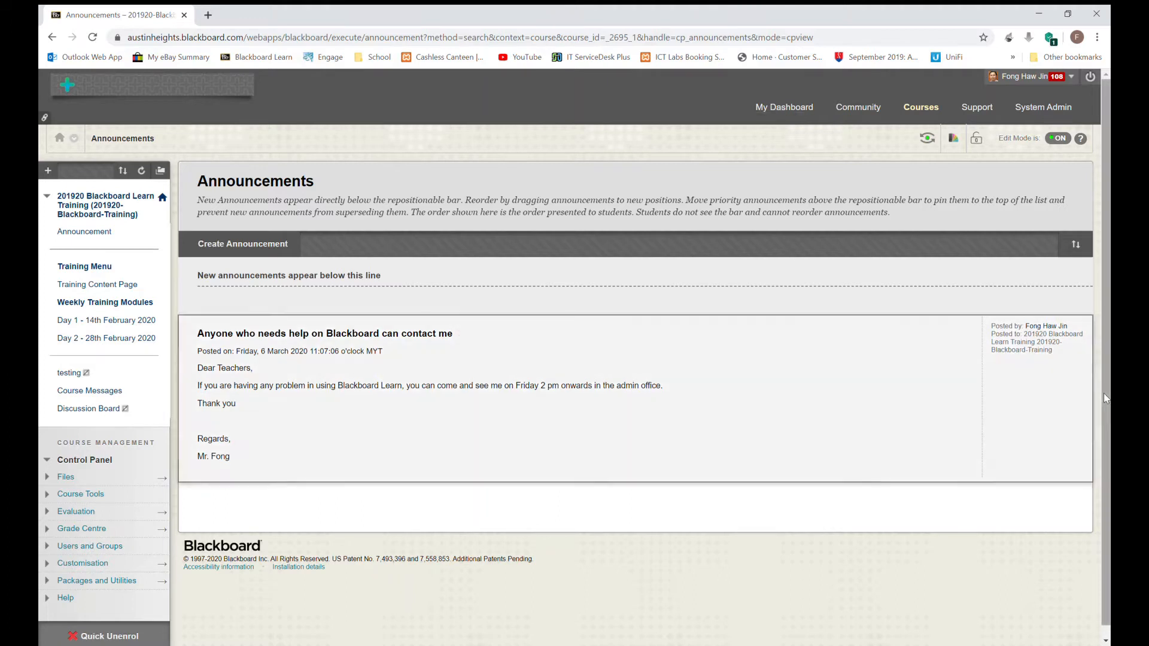
Step: Apply the Citrus theme, then Garnet, then restore the Default course theme
left_click(956, 143)
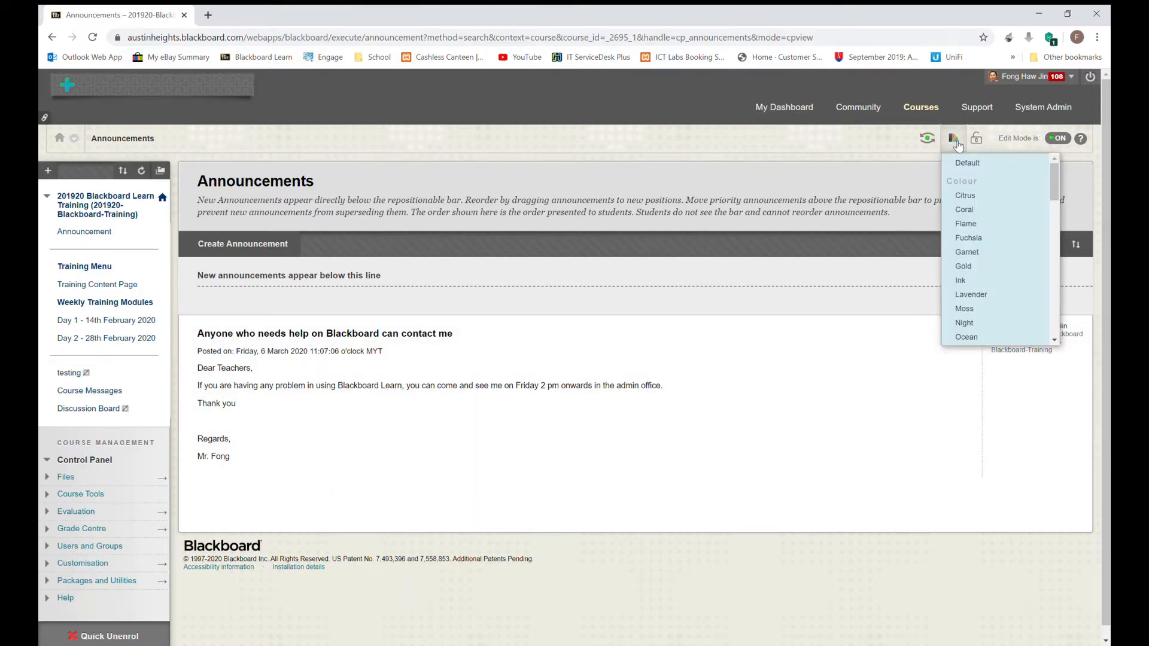
left_click(962, 198)
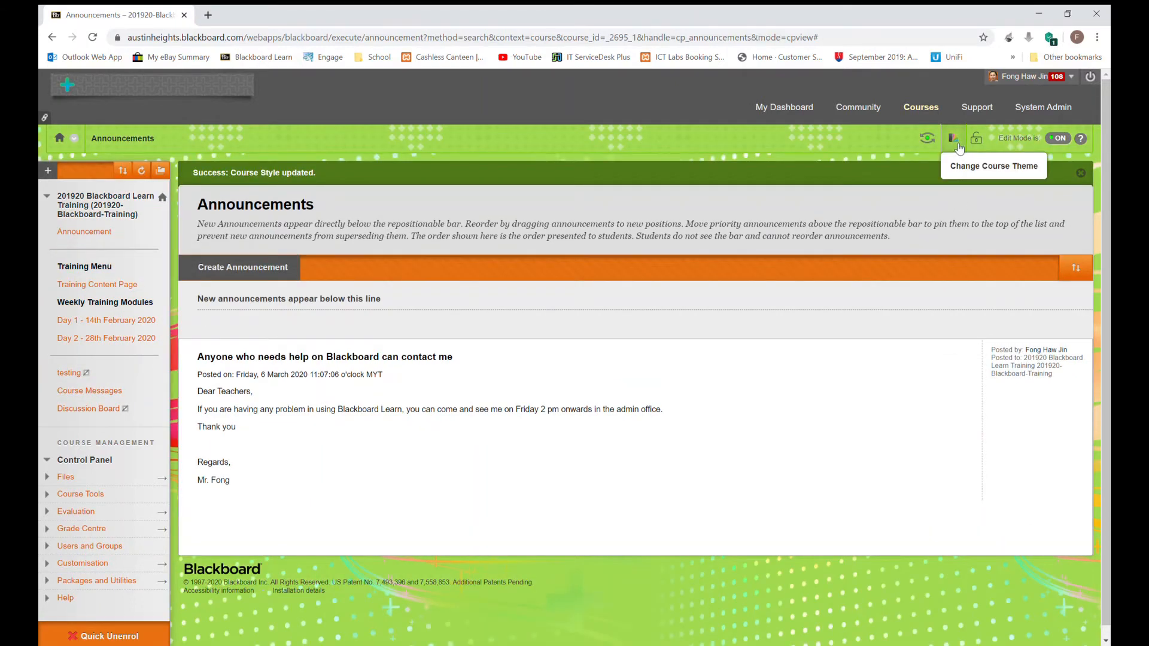
left_click(956, 143)
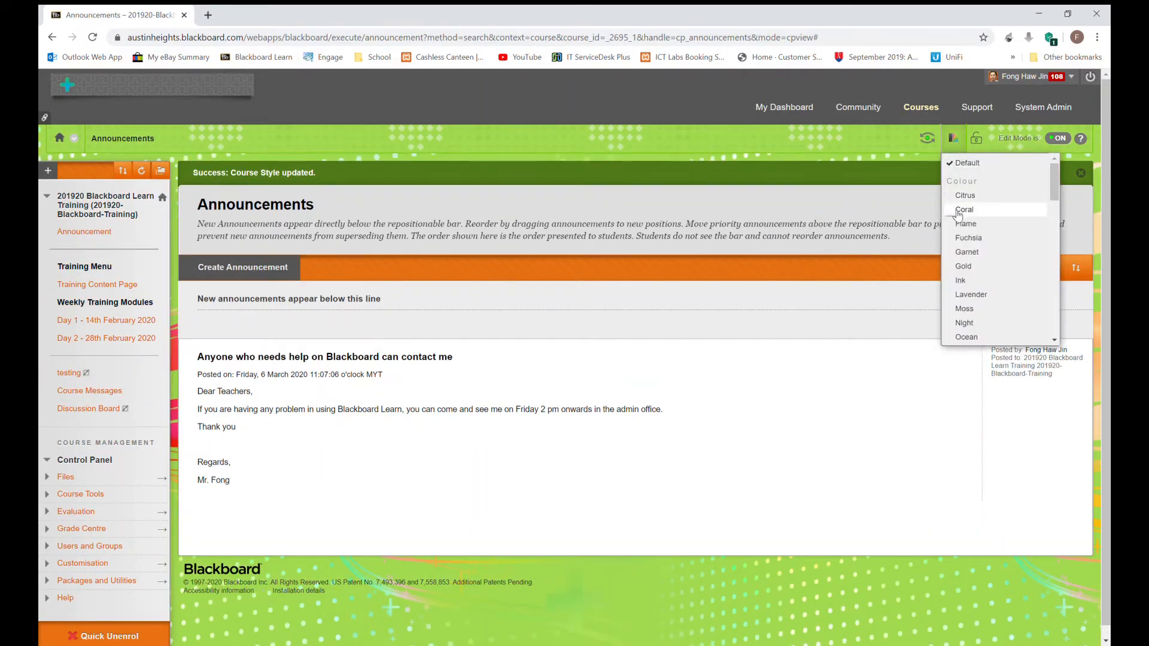
left_click(958, 259)
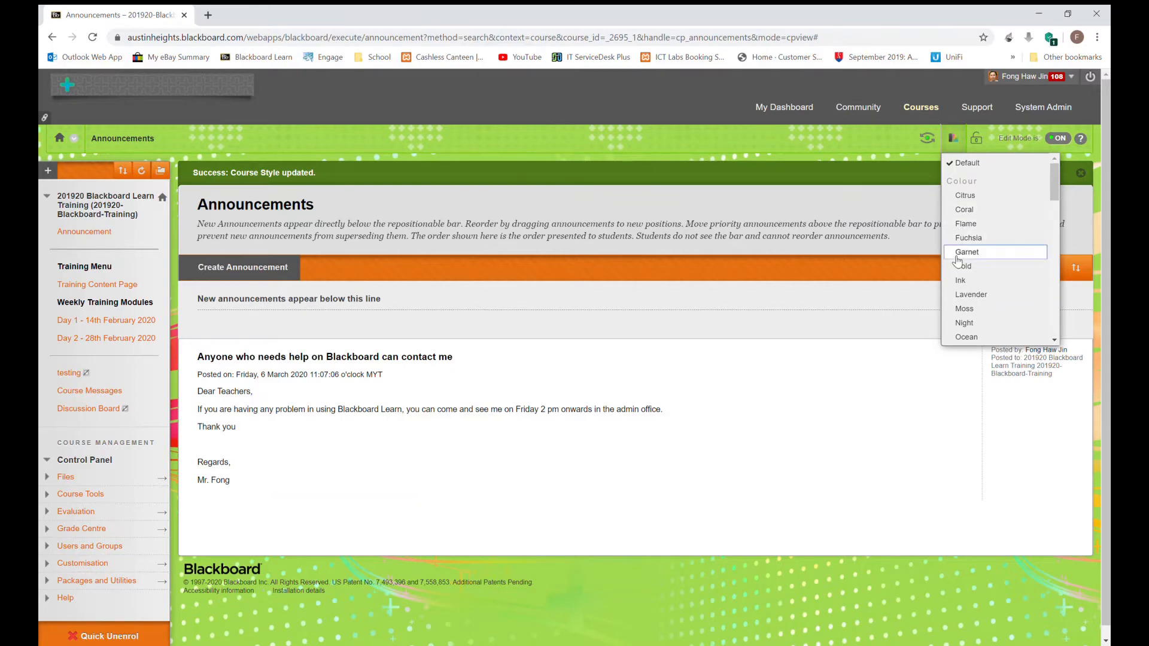
left_click(954, 141)
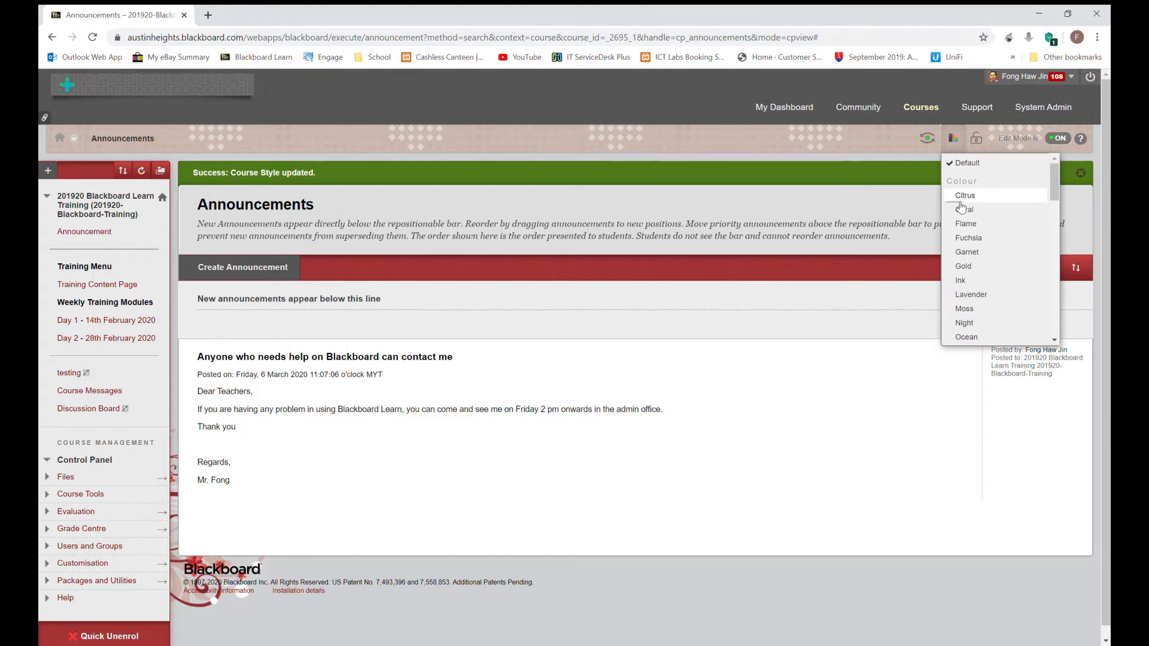
left_click(953, 166)
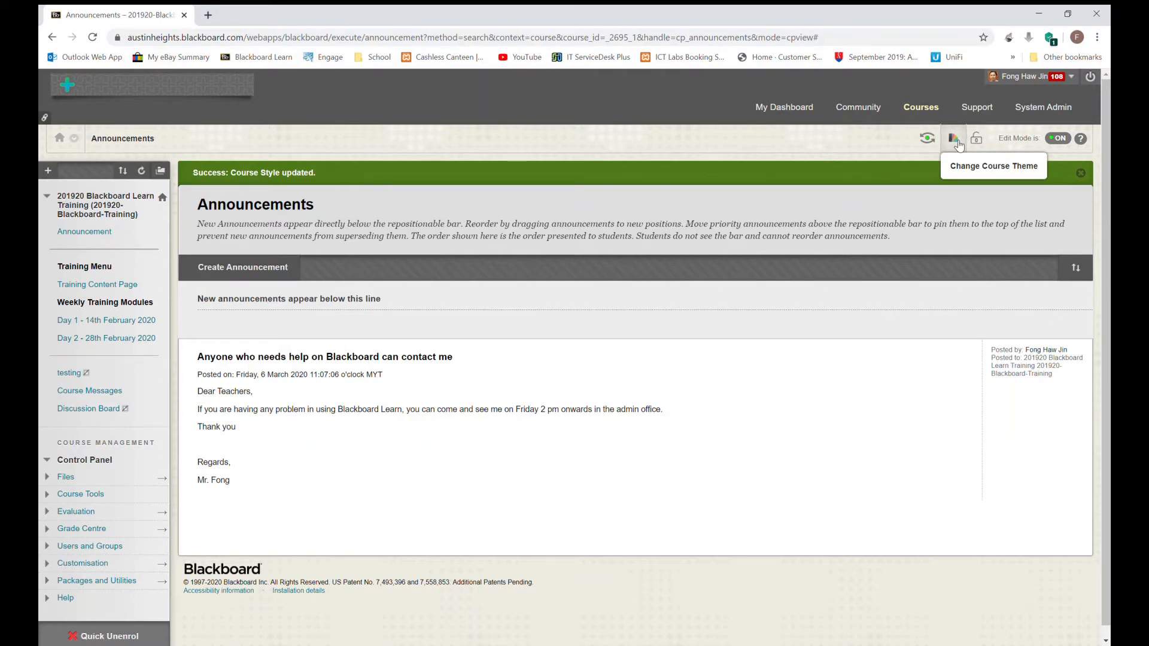
Step: Open and close the course theme list without changing the theme
left_click(959, 144)
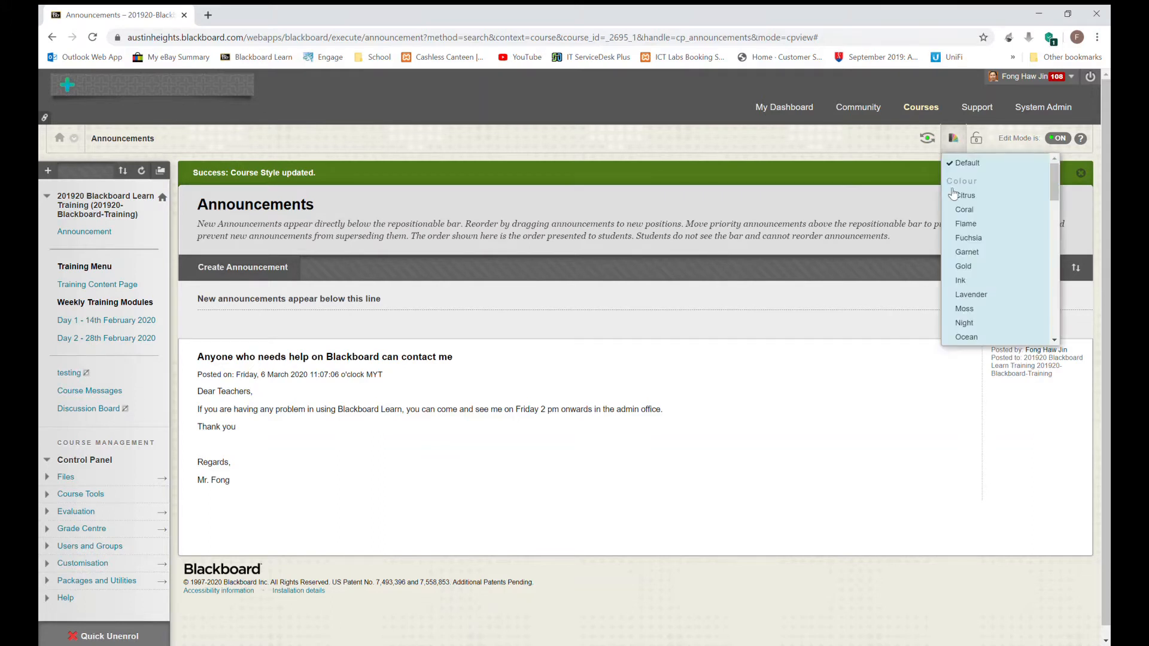
left_click(1090, 279)
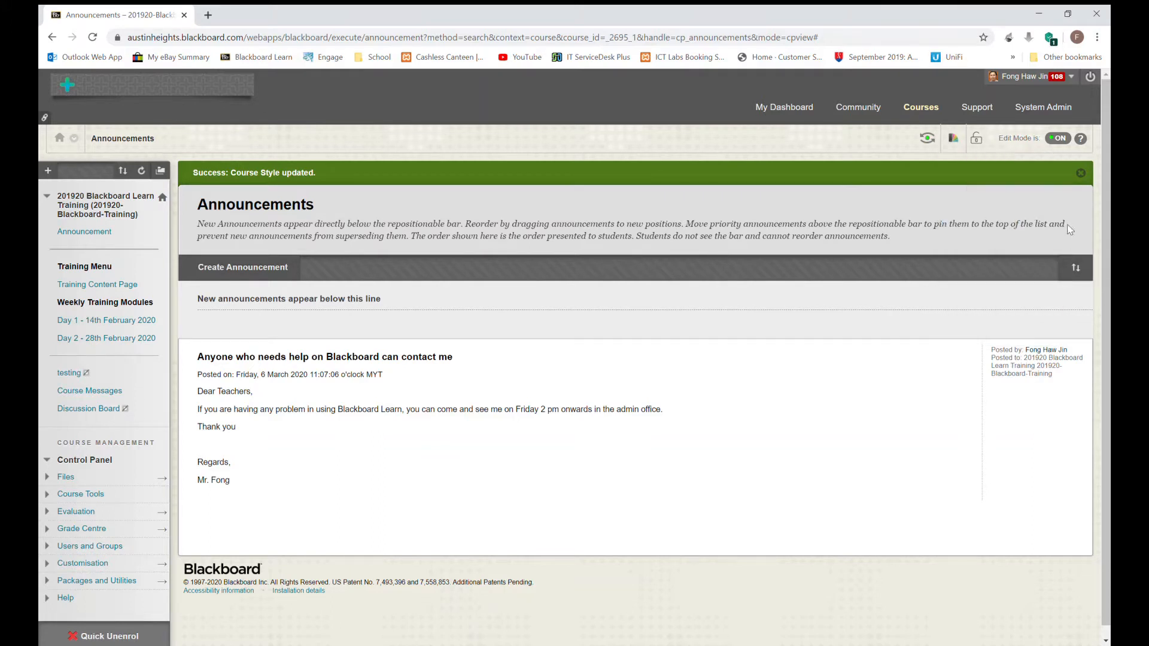
left_click(957, 145)
left_click(957, 145)
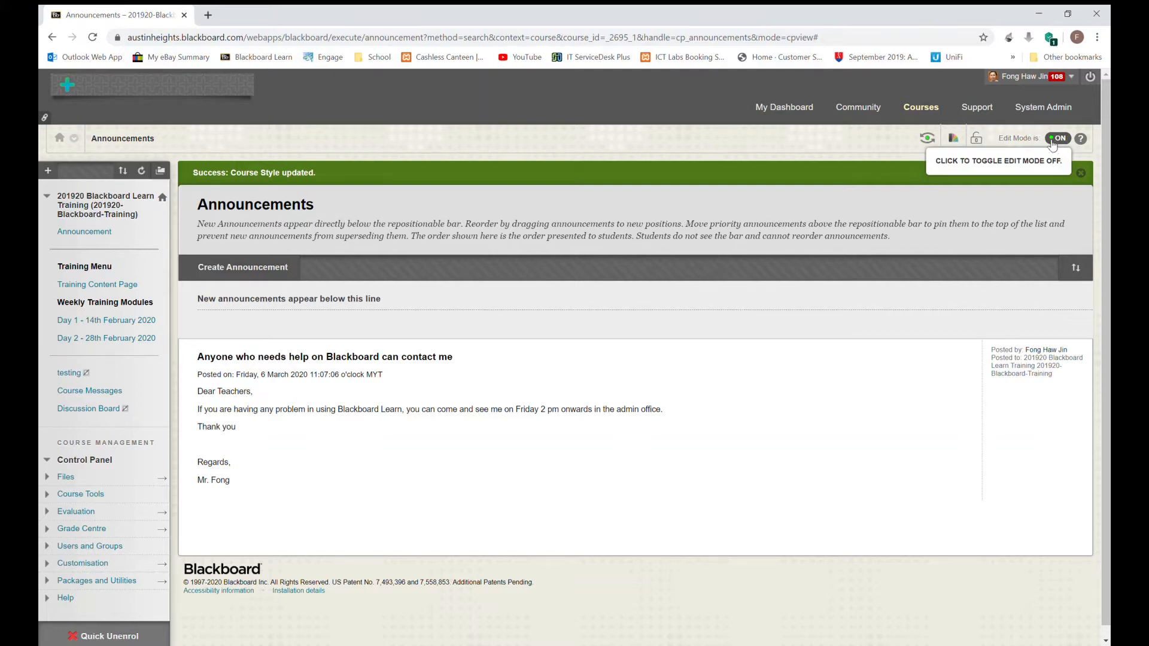
left_click(927, 137)
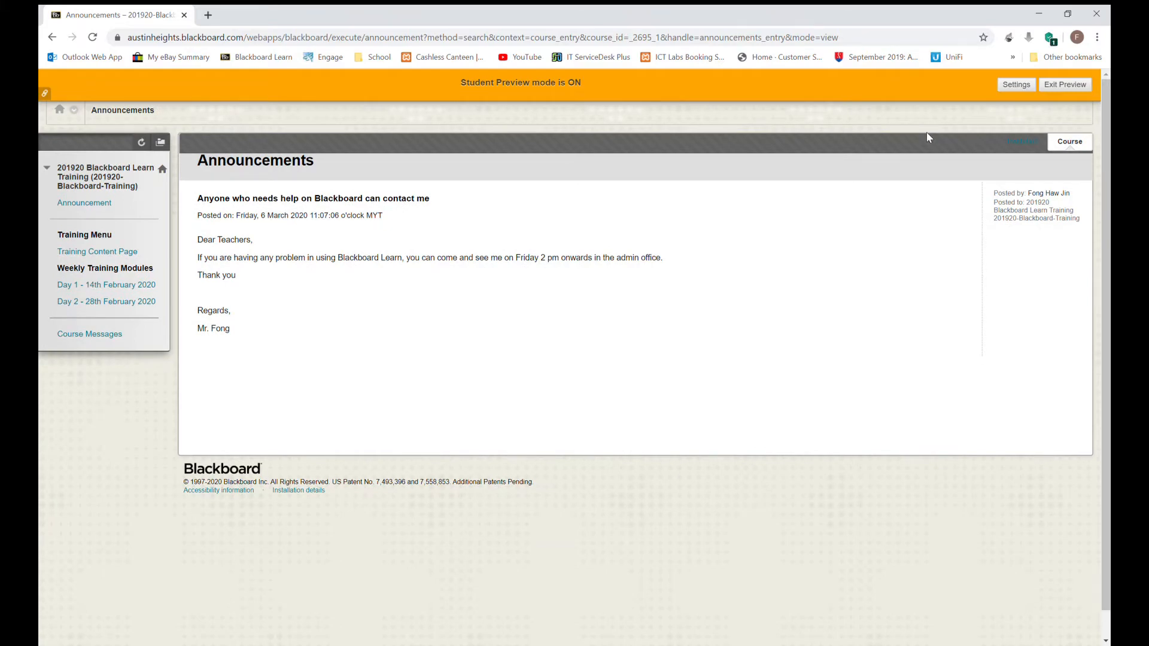
left_click(1057, 91)
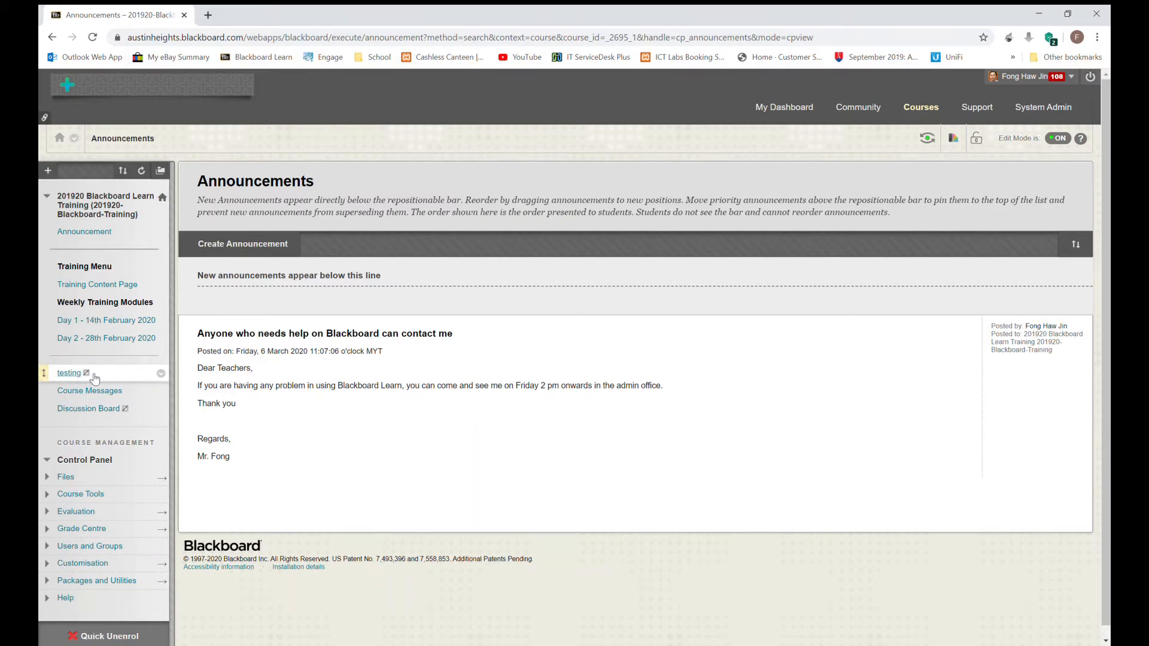
Step: Open the testing area, hide the Course Messages link, and return to My Dashboard
left_click(162, 375)
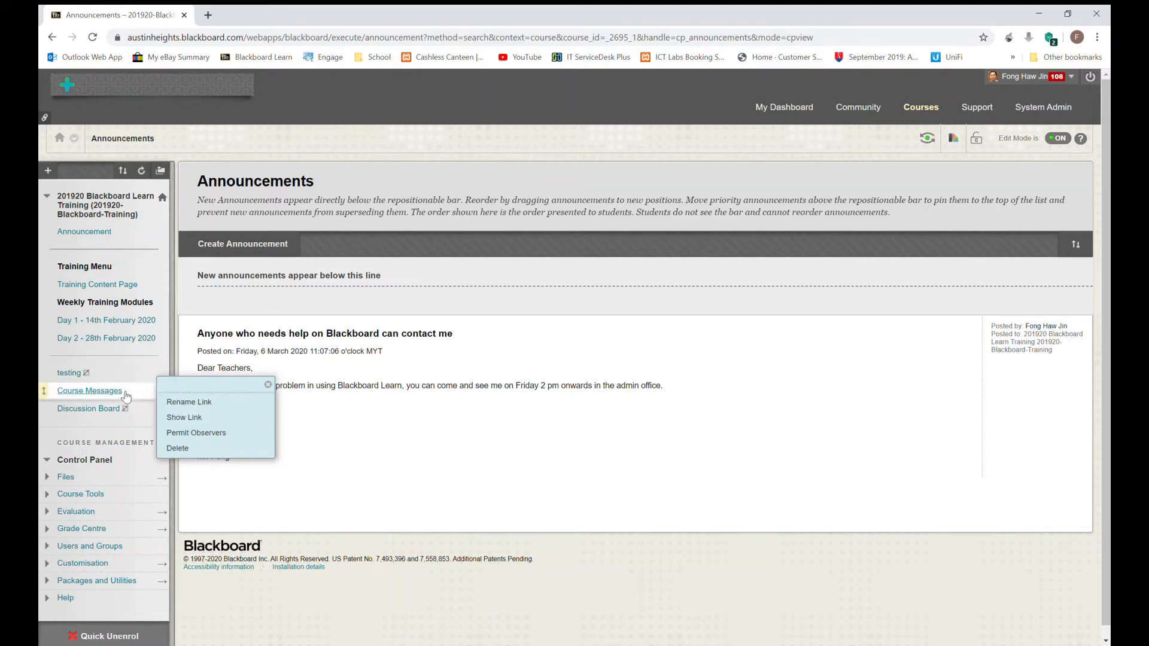
left_click(107, 372)
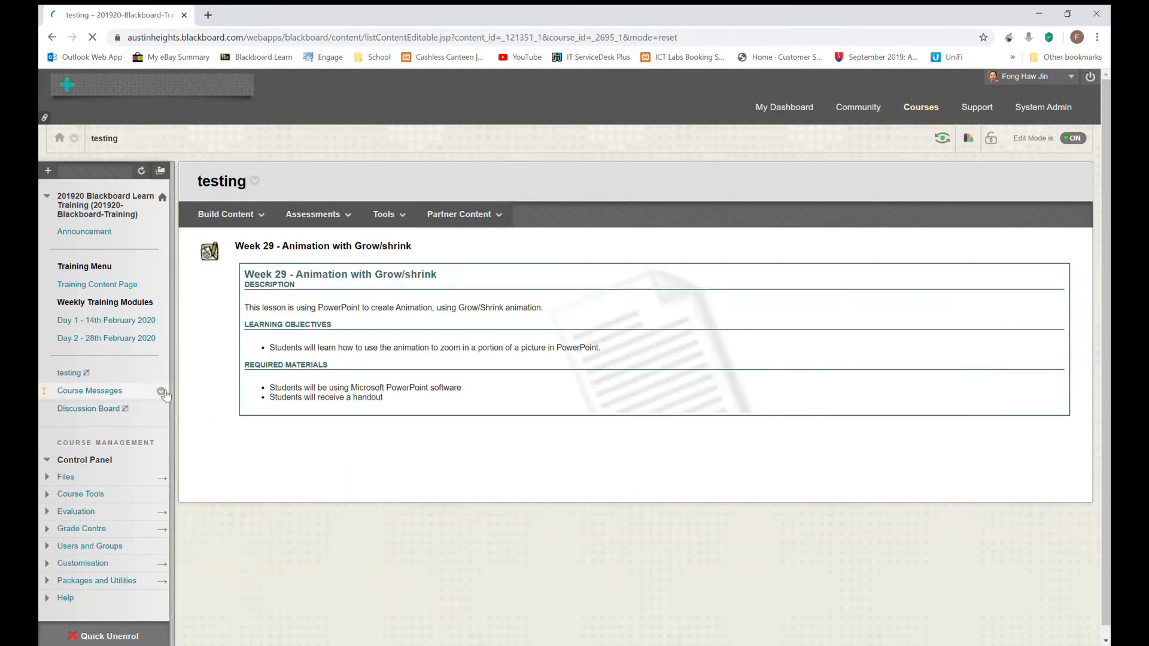
left_click(162, 392)
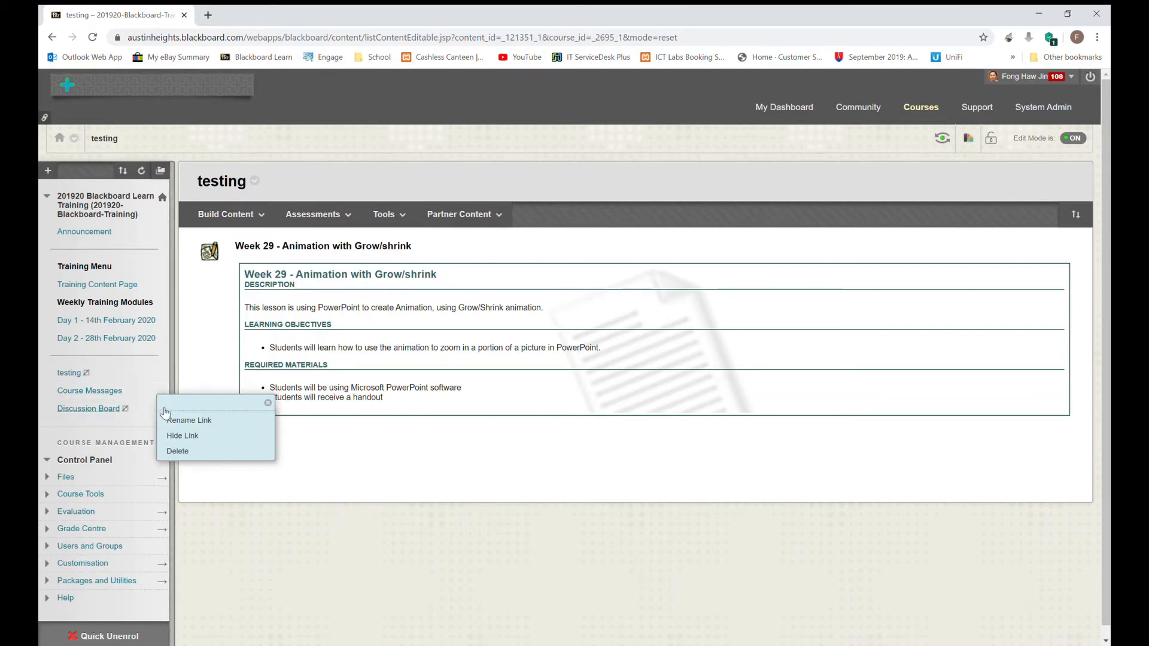
left_click(178, 439)
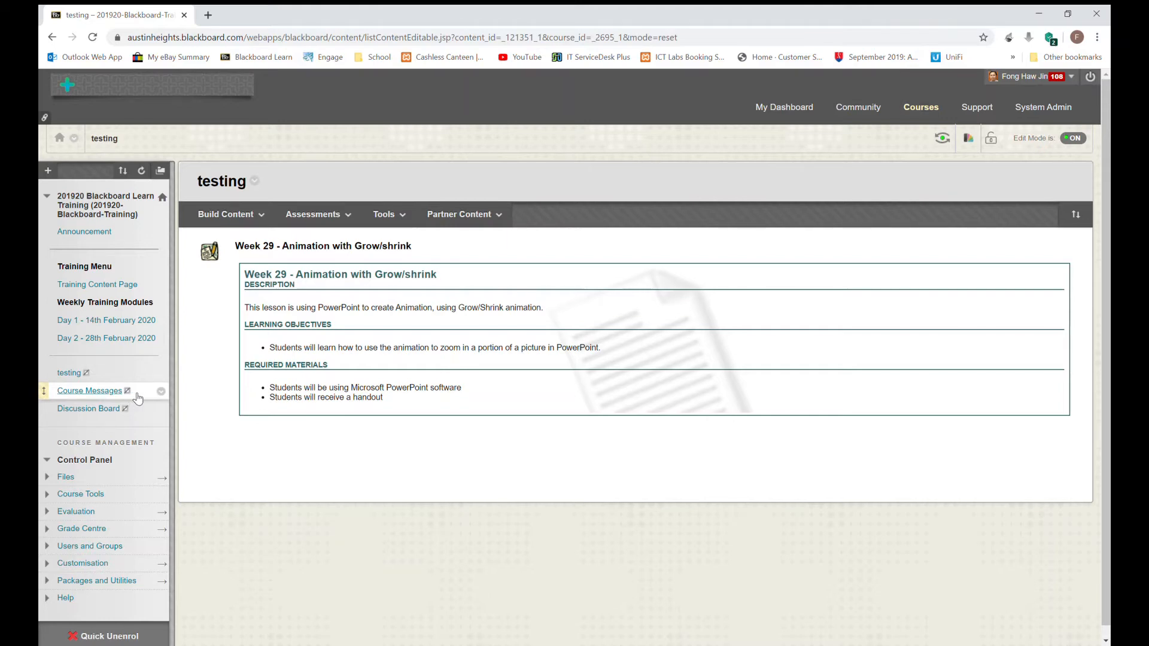
left_click(161, 392)
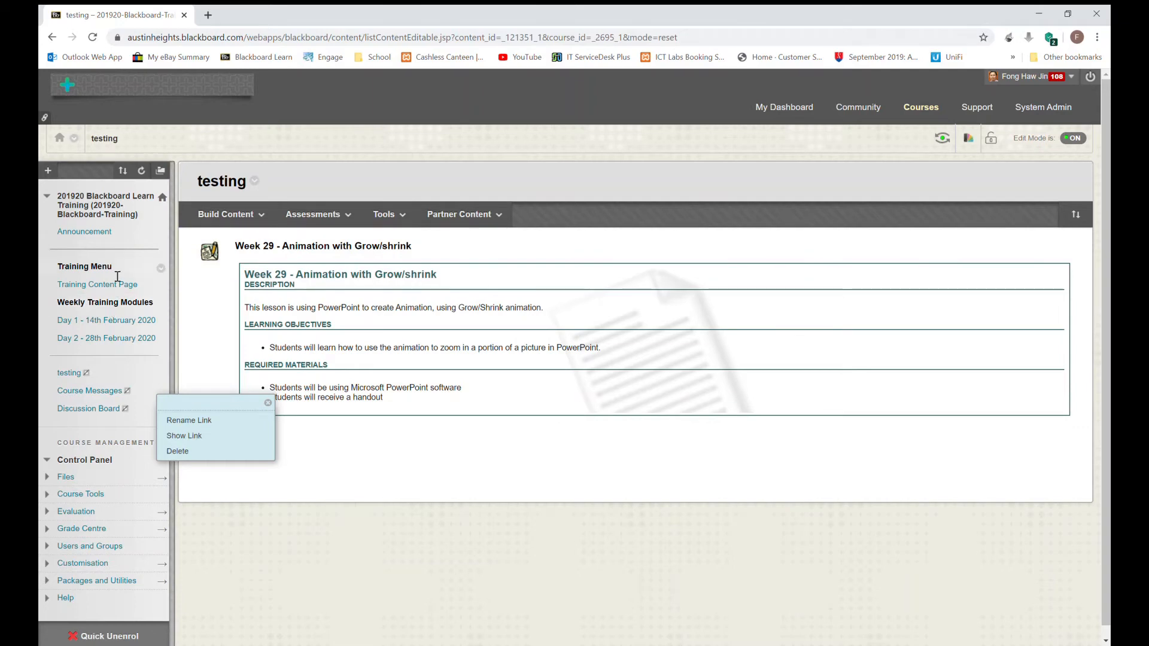
left_click(800, 108)
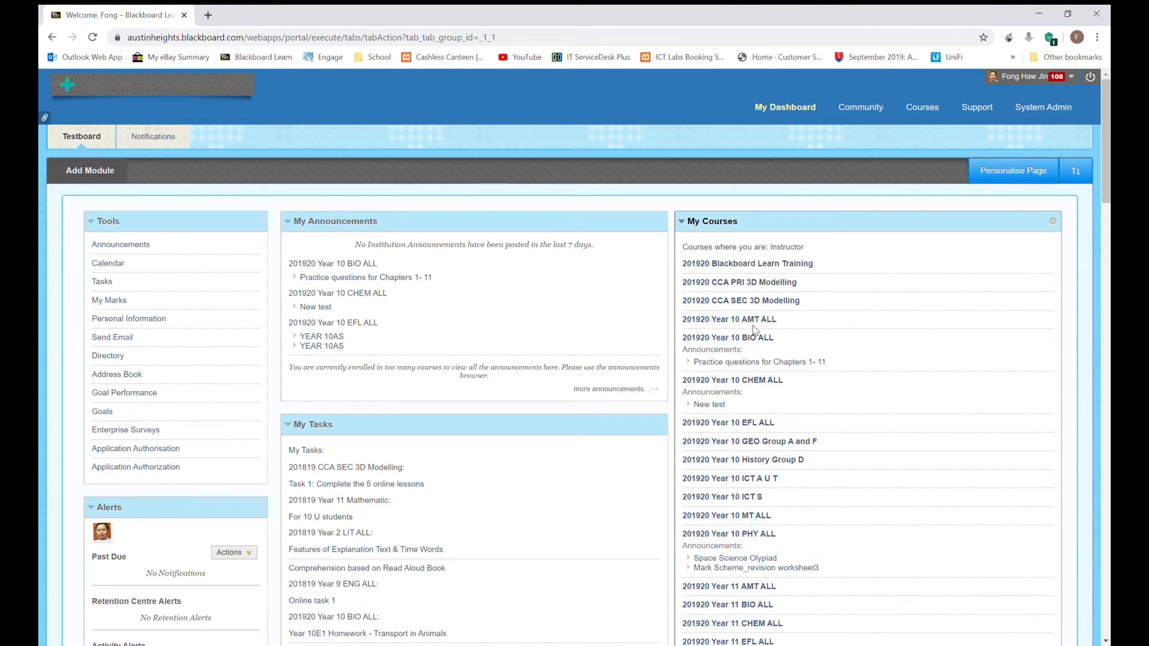
Step: Open the 201920 Year 2 NUM ALL course and scroll its announcements
scroll(749, 489, "down", 7)
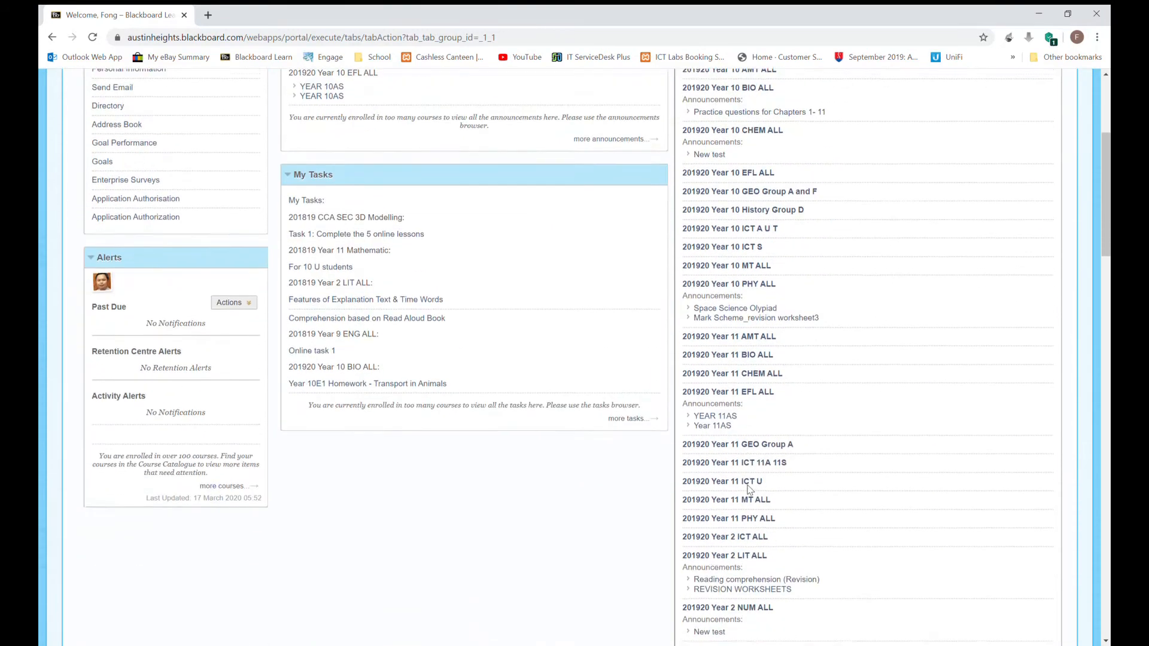
scroll(749, 490, "down", 2)
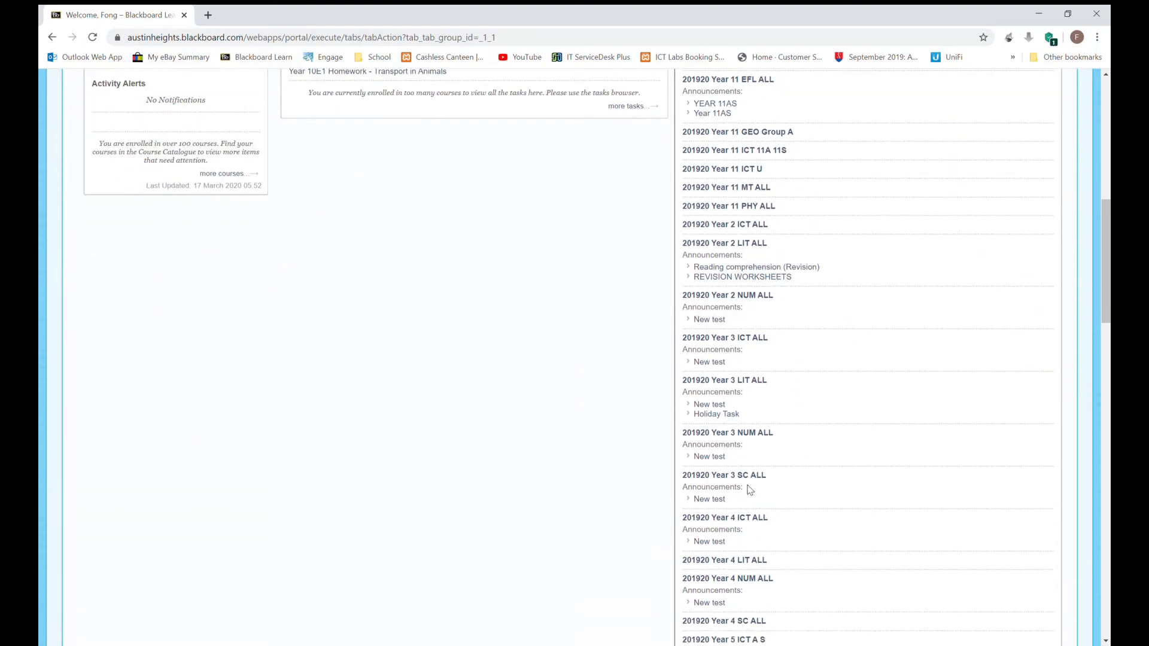
left_click(757, 301)
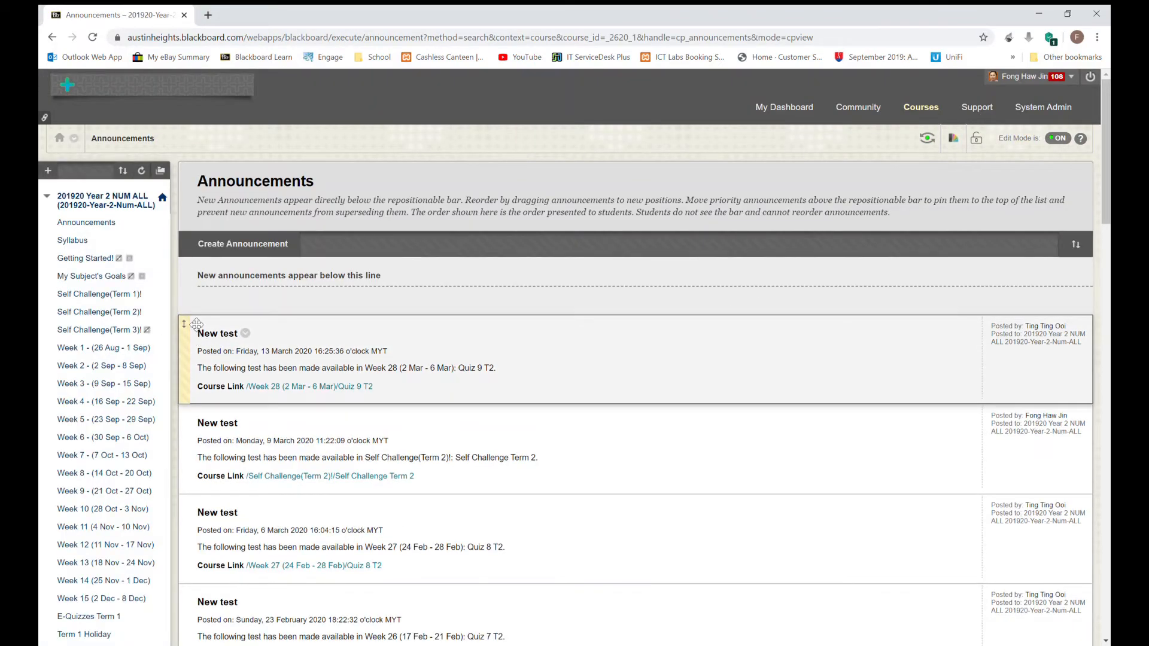
scroll(87, 402, "down", 1)
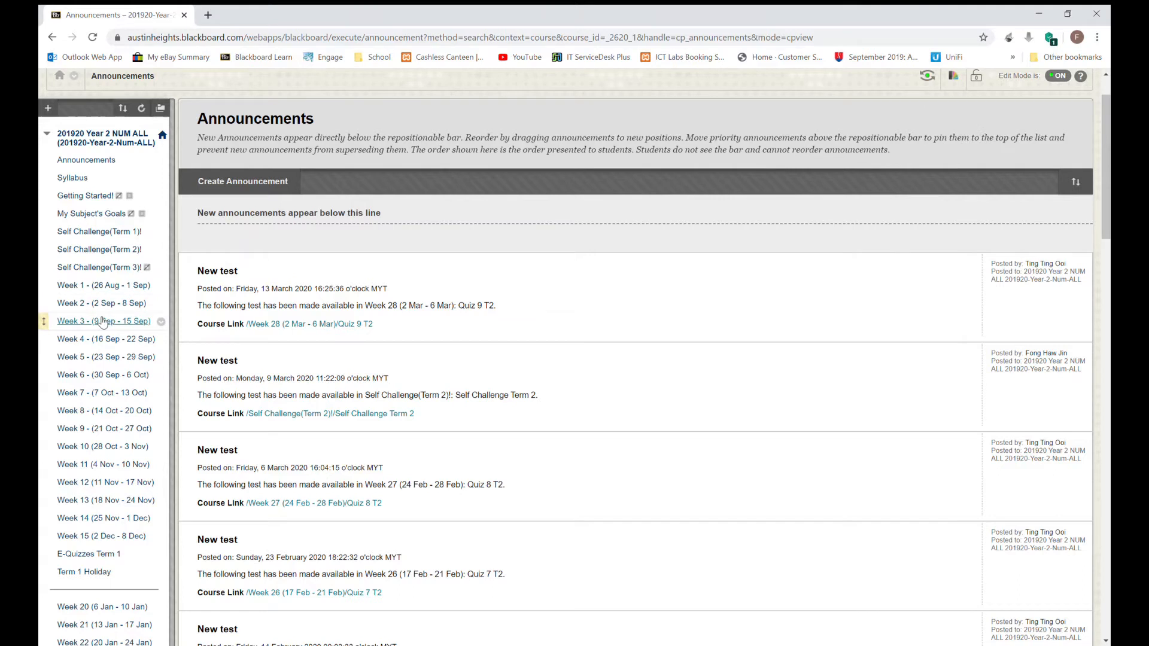
scroll(101, 321, "up", 1)
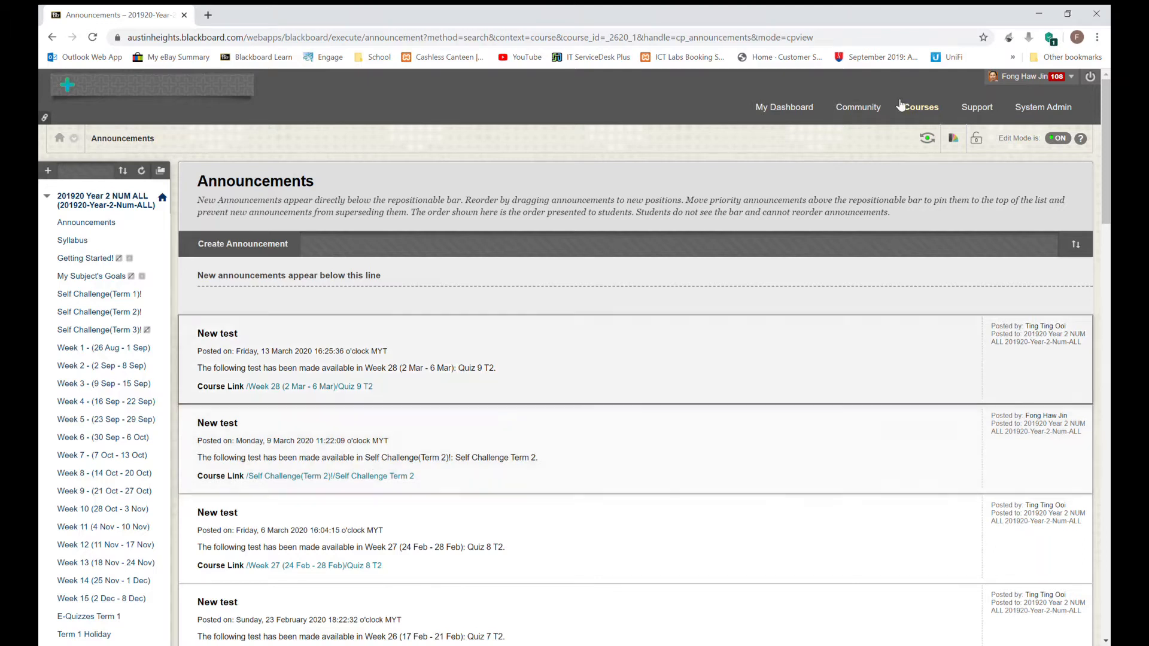
Step: Return to My Dashboard and reopen the 201920 Blackboard Learn Training course
left_click(795, 114)
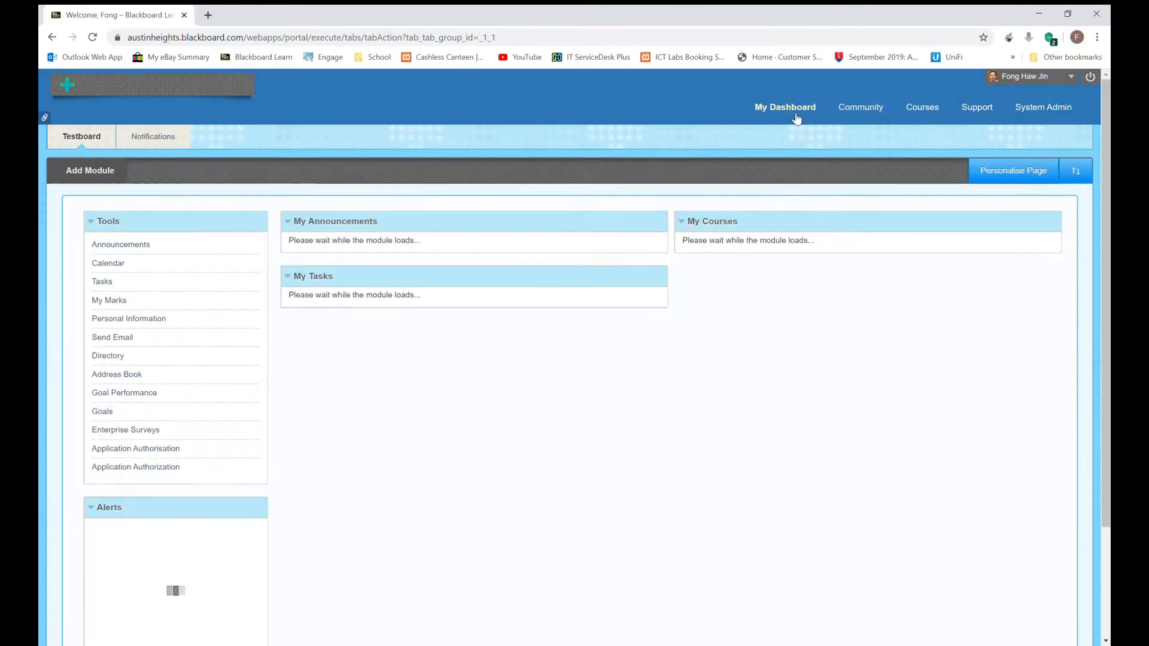
left_click(764, 264)
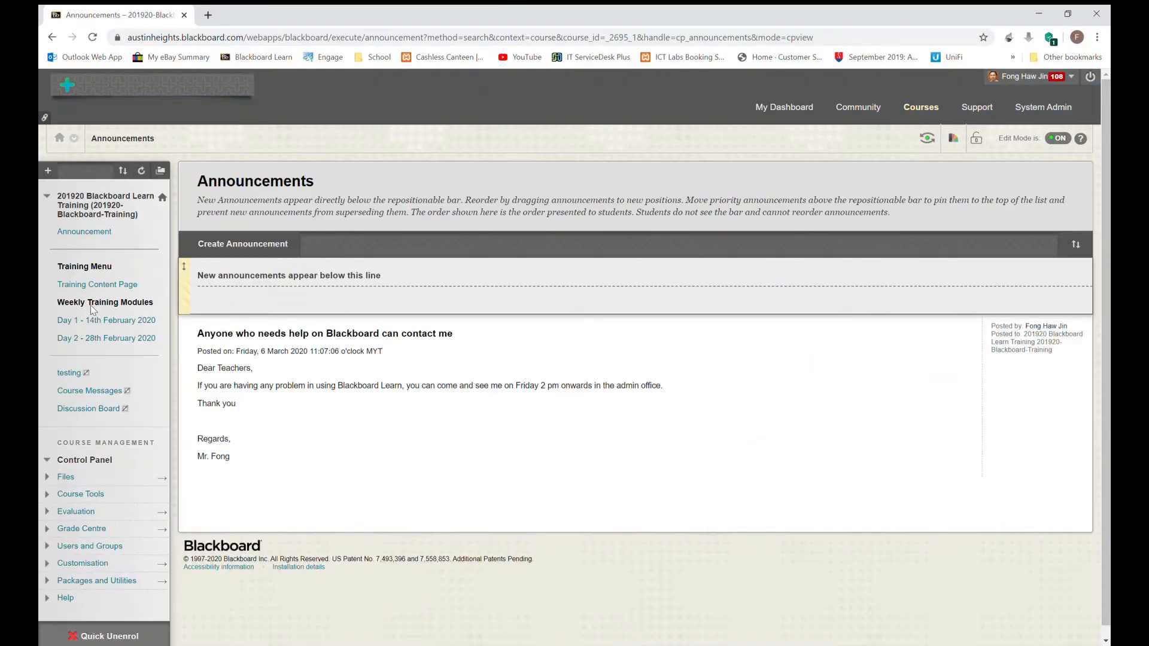
left_click(57, 171)
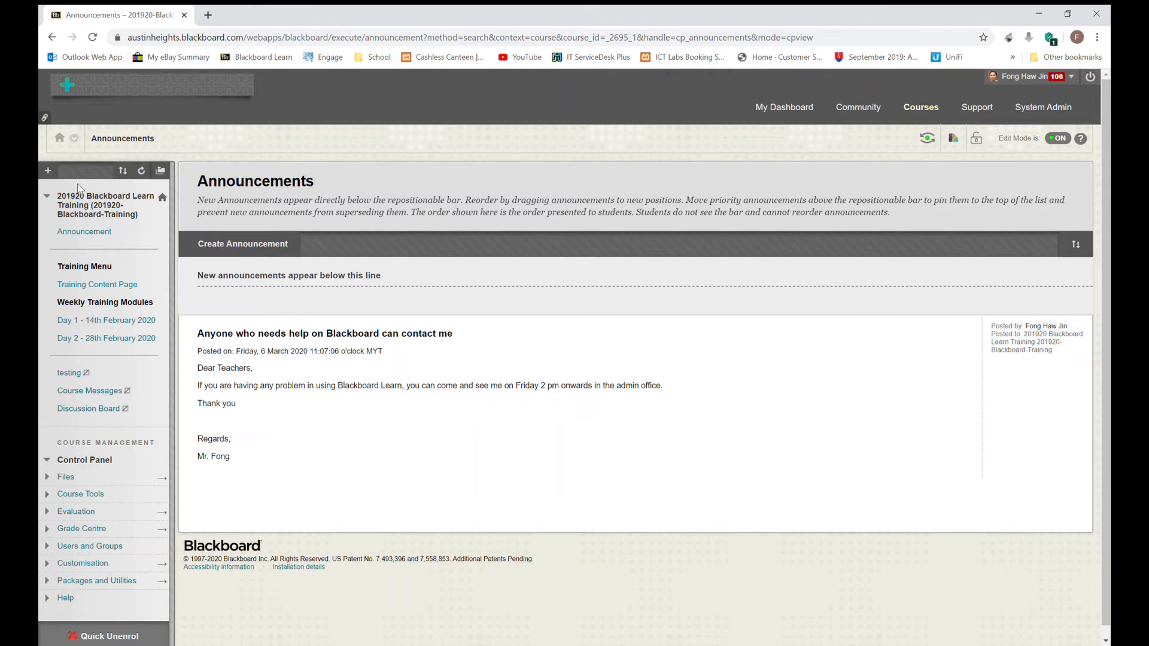
Step: Create a content area named 'Special complete guide' in the course menu, available to users
left_click(48, 171)
left_click(48, 173)
left_click(51, 174)
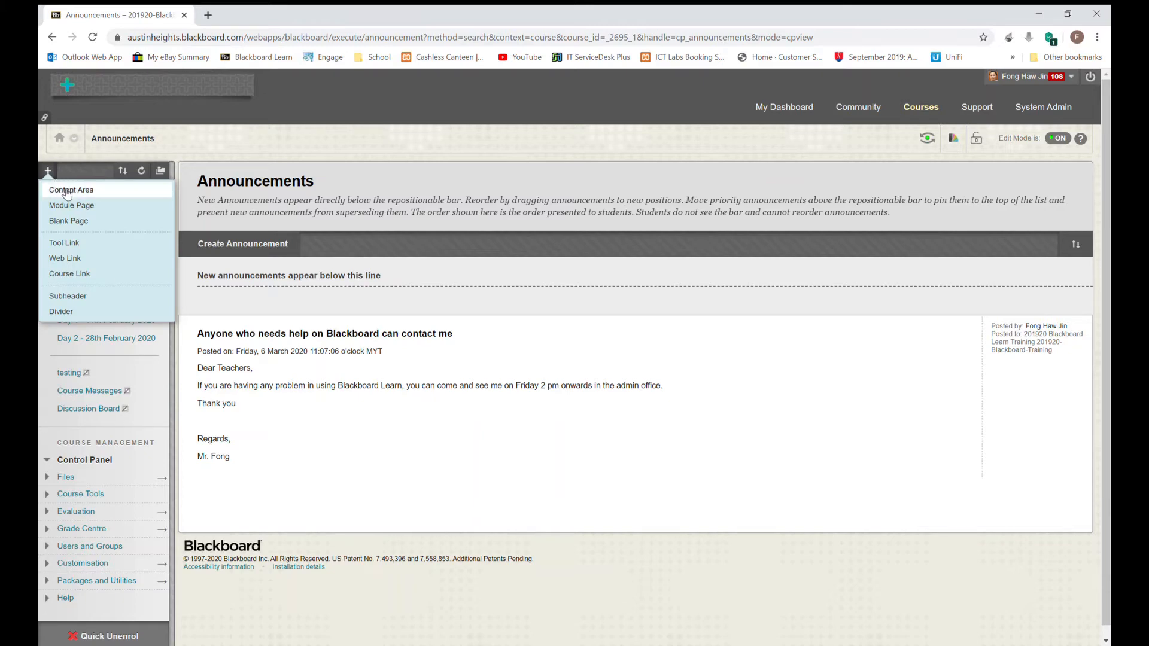
left_click(68, 192)
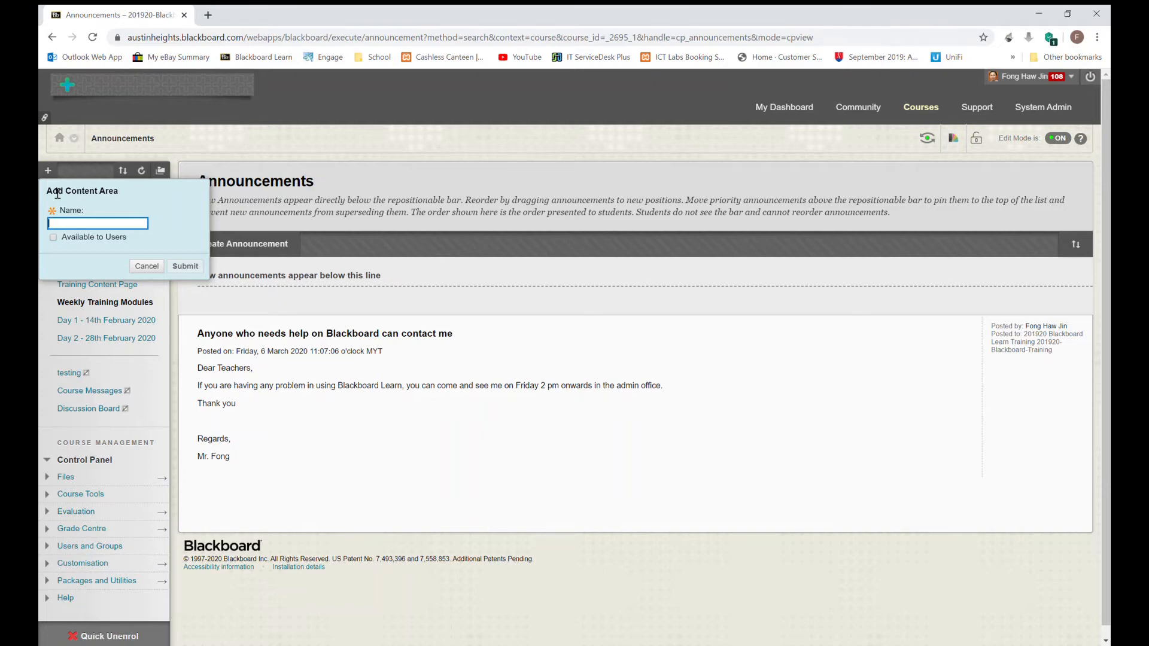
type("Co")
key("BackSpace")
type("Special complete guide")
left_click(53, 237)
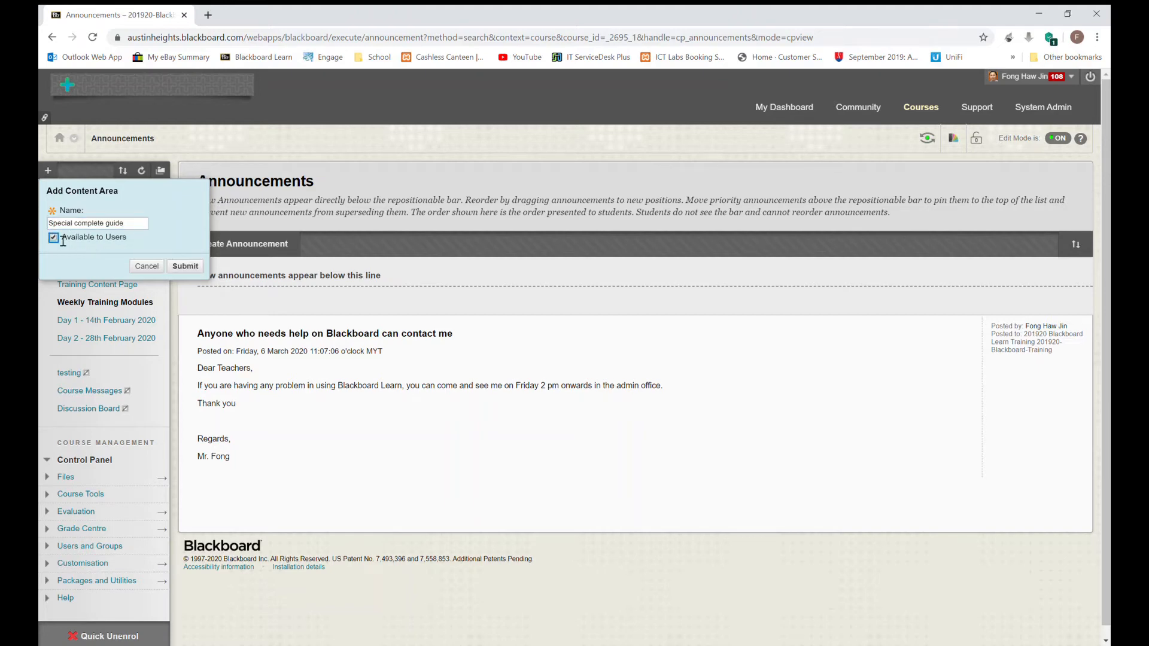
left_click(178, 269)
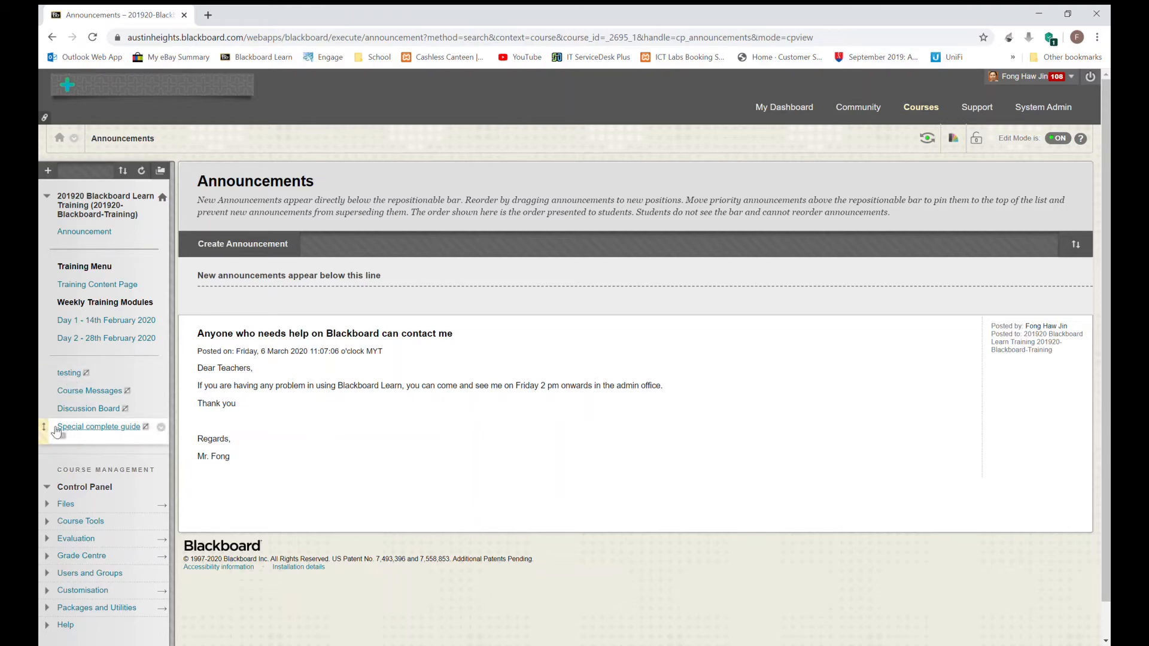
Step: Drag 'Special complete guide' beneath Training Content Page and rename it 'Special Guide'
left_click_drag(54, 435, 64, 312)
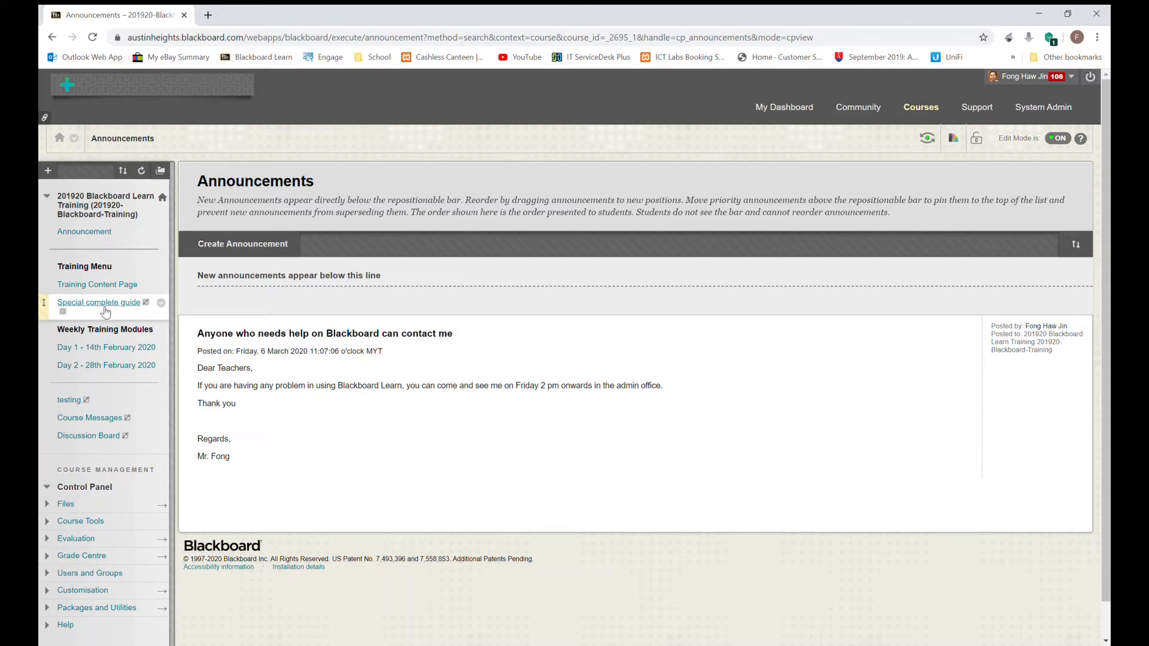
left_click(161, 303)
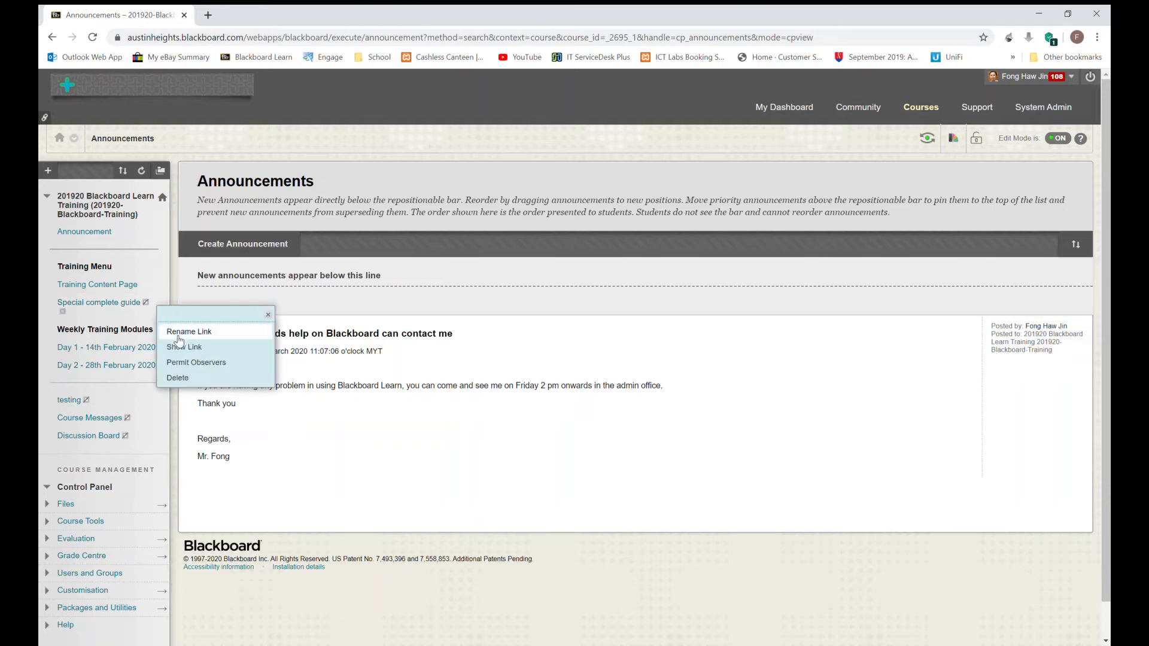
left_click(179, 331)
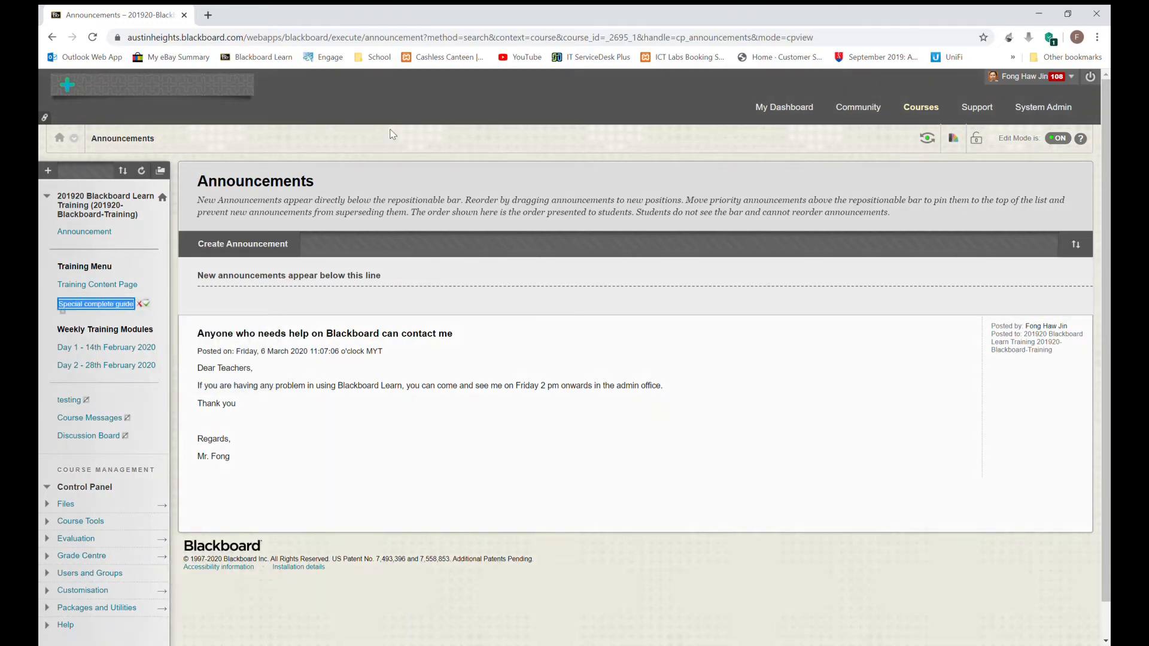
key("Right")
key("Left")
key("BackSpace")
key("BackSpace")
key("BackSpace")
key("BackSpace")
key("BackSpace")
key("BackSpace")
key("BackSpace")
key("BackSpace")
key("BackSpace")
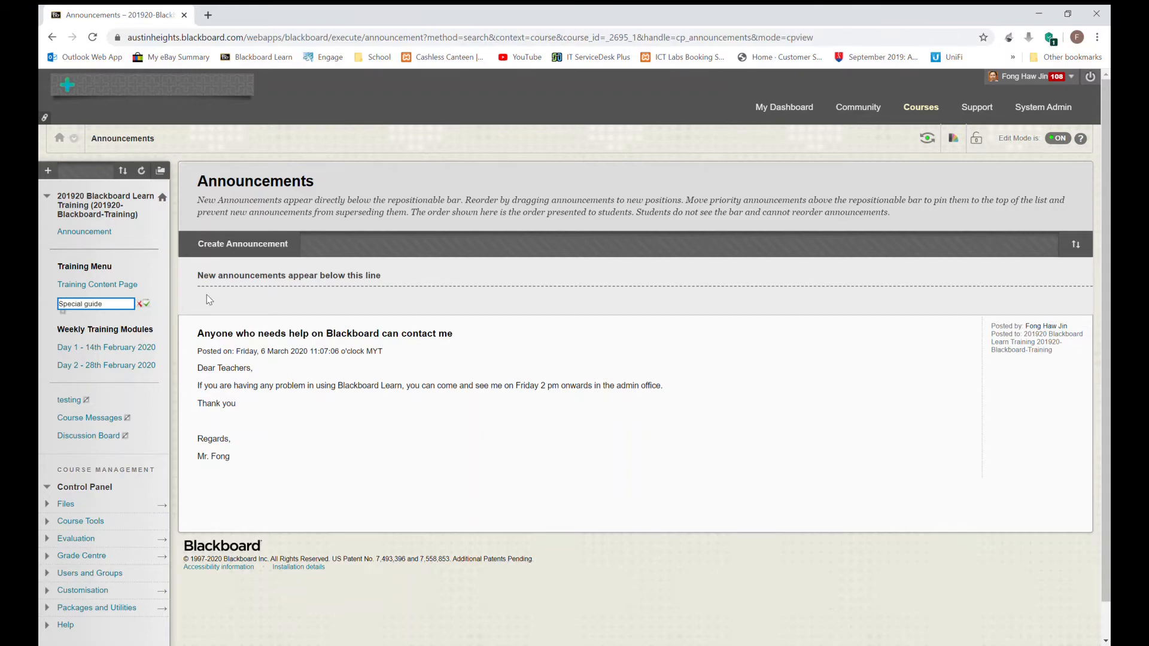
key("Left")
key("Left")
key("Left")
key("Left")
key("BackSpace")
type("G")
left_click(146, 304)
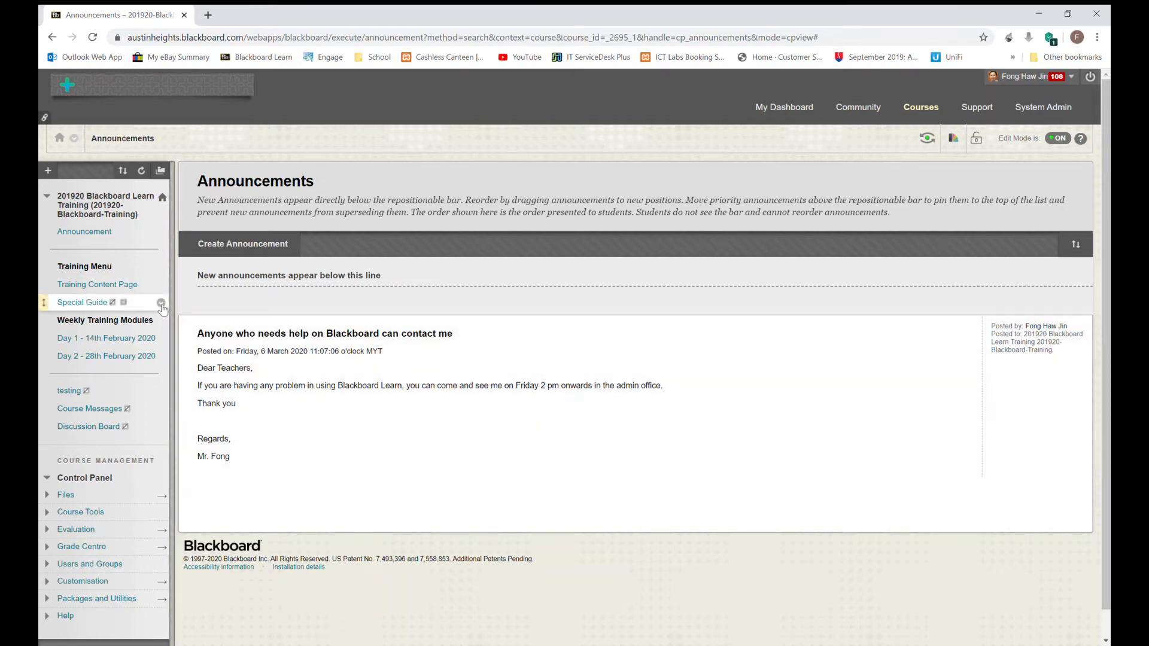
Step: Show the Special Guide link to users and open its content page
left_click(161, 303)
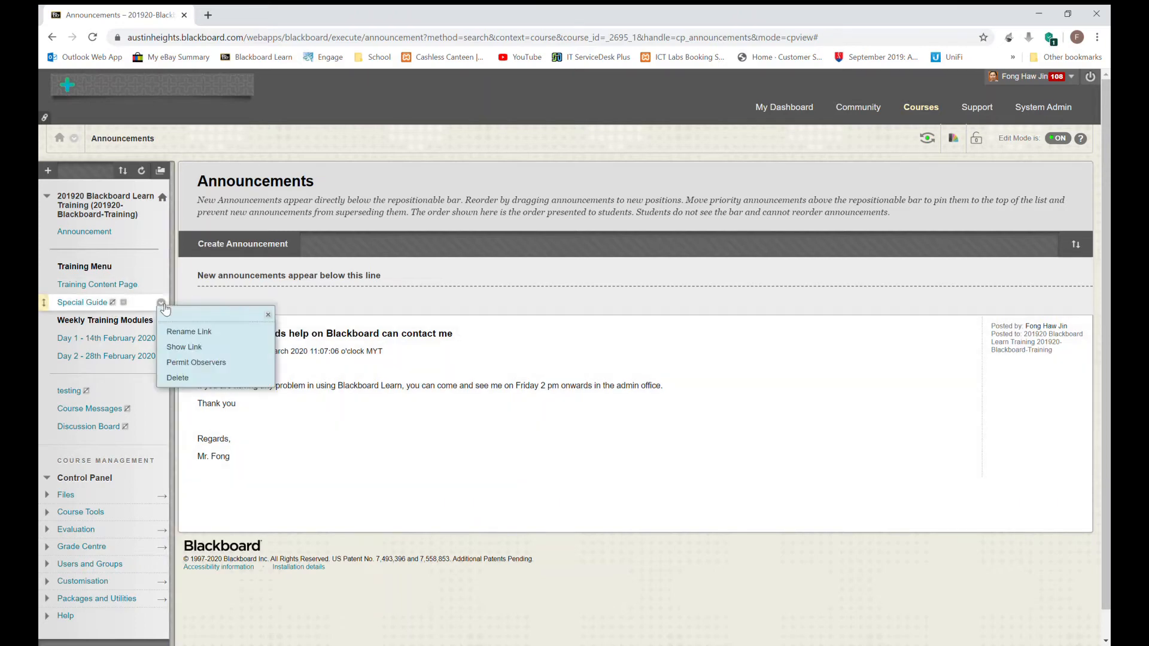
left_click(173, 345)
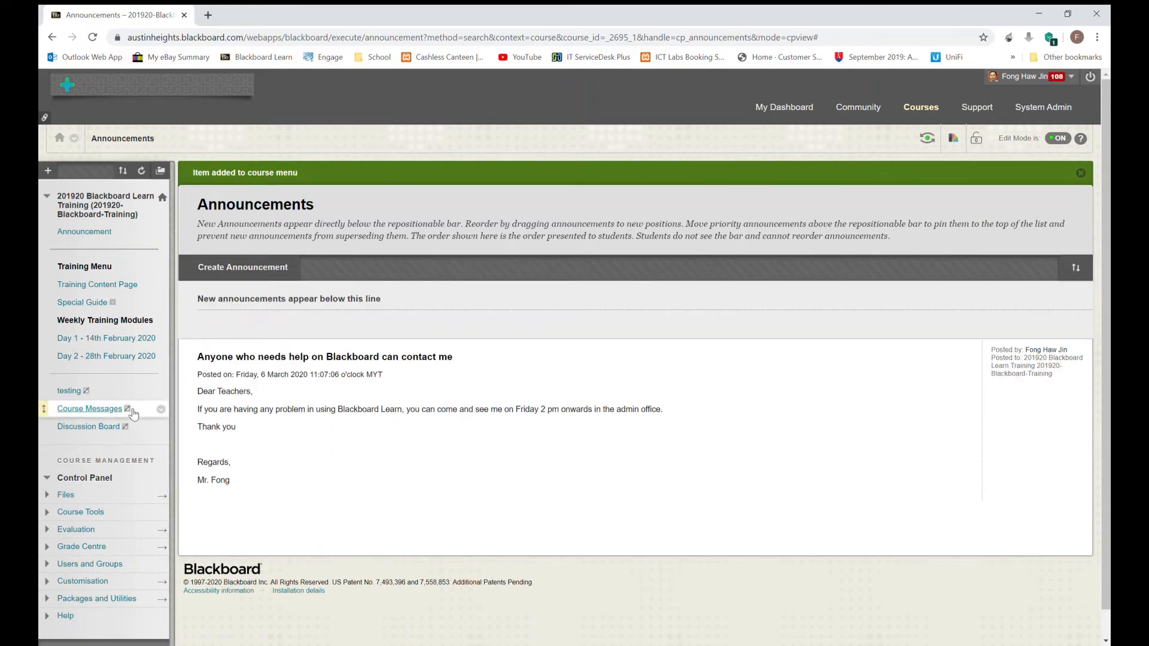
left_click(92, 304)
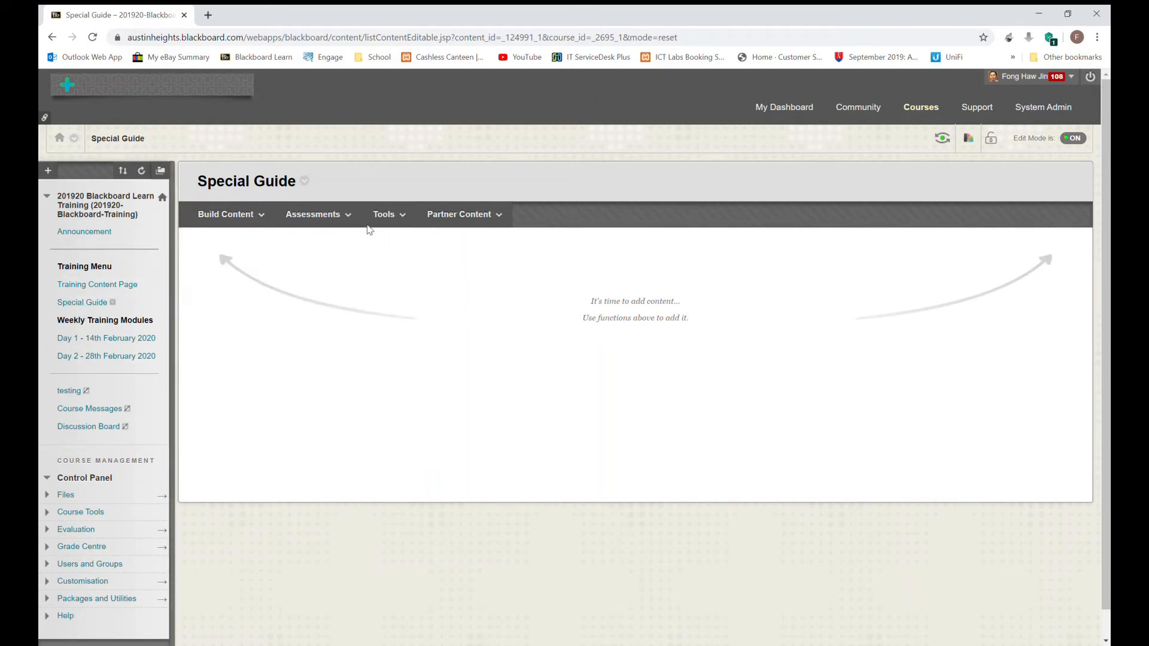
Step: Open the Build Content menu on the empty Special Guide page
left_click(257, 214)
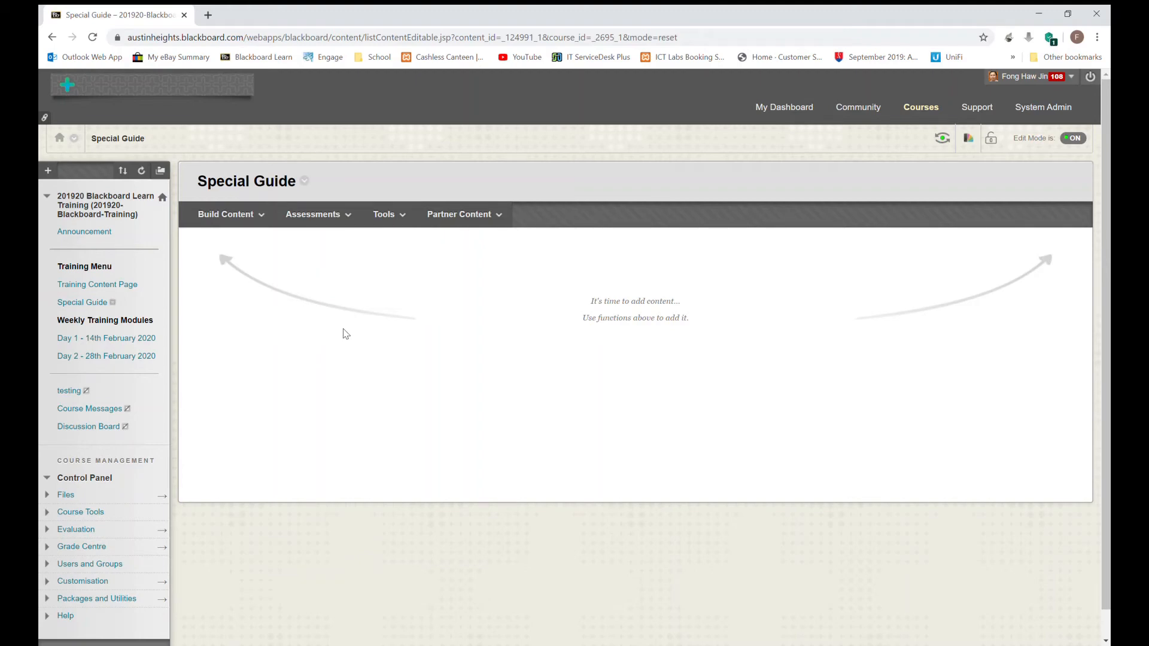
left_click(257, 210)
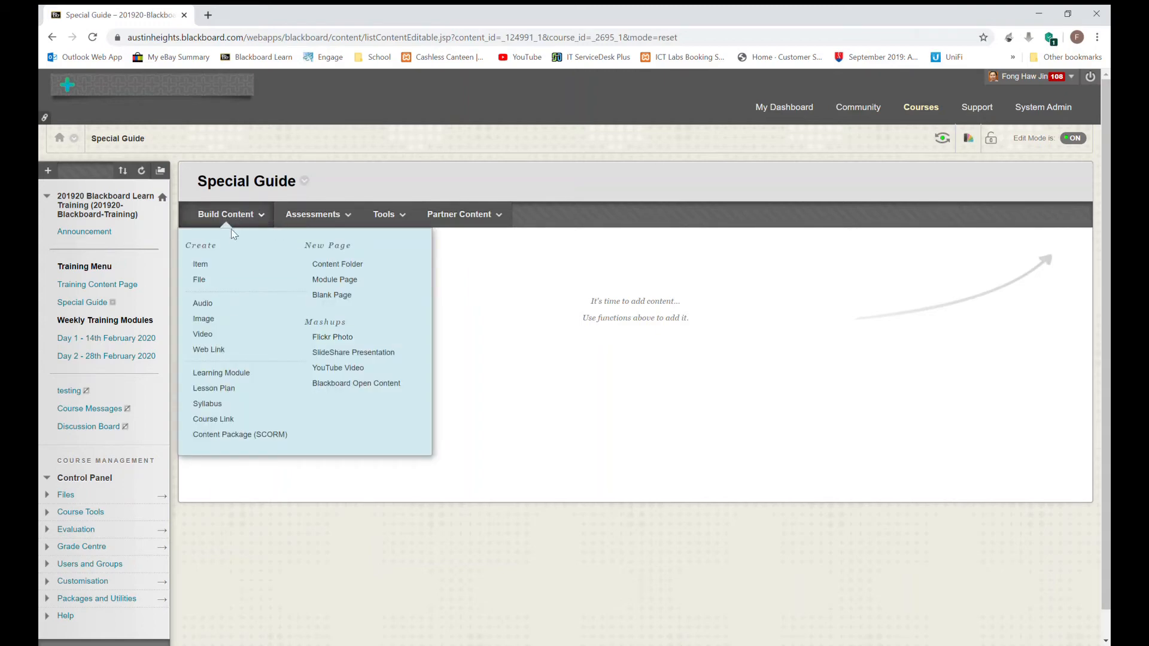
Step: Create a new Item named 'Website to view' and place the cursor in its Text editor
left_click(211, 270)
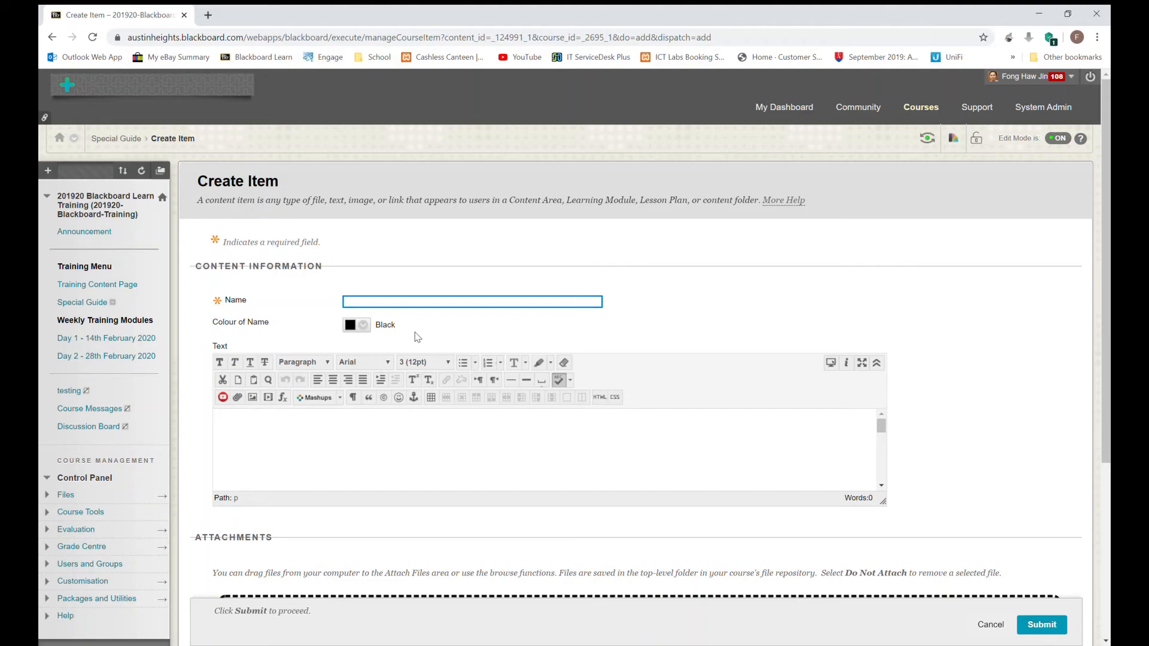
type("Website to view")
left_click(412, 437)
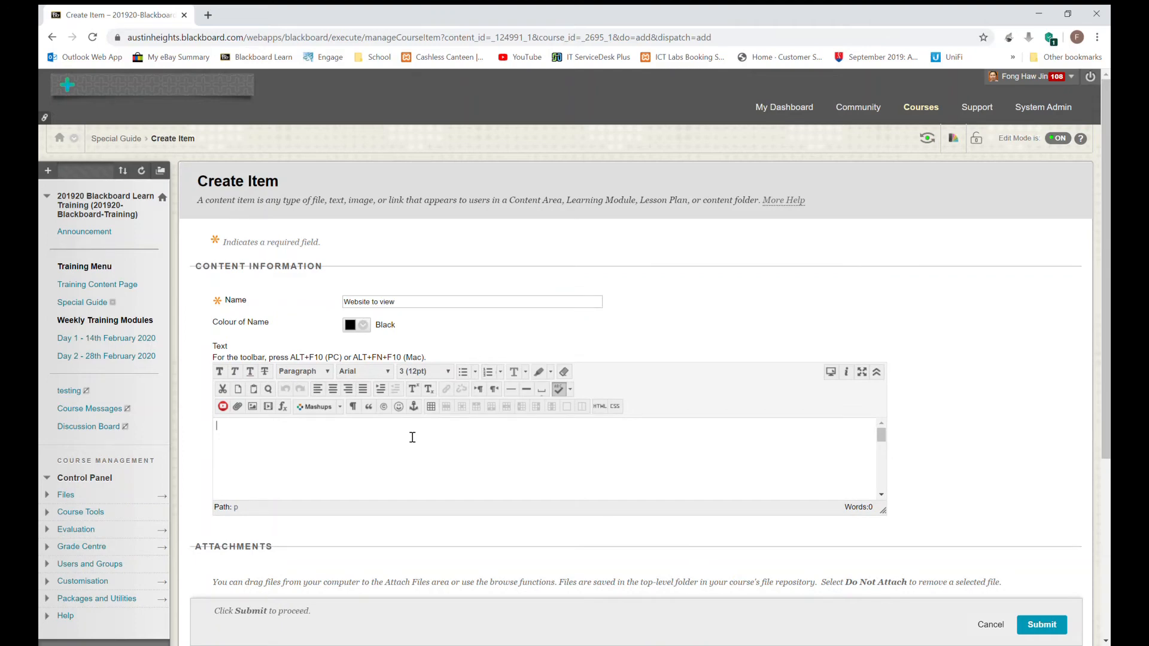
Step: Write 'Dear students, This is a very useful website that cover the lesson:' in the item text
type("Dear studen")
type("ts, ")
type("This is a ")
type("very usef")
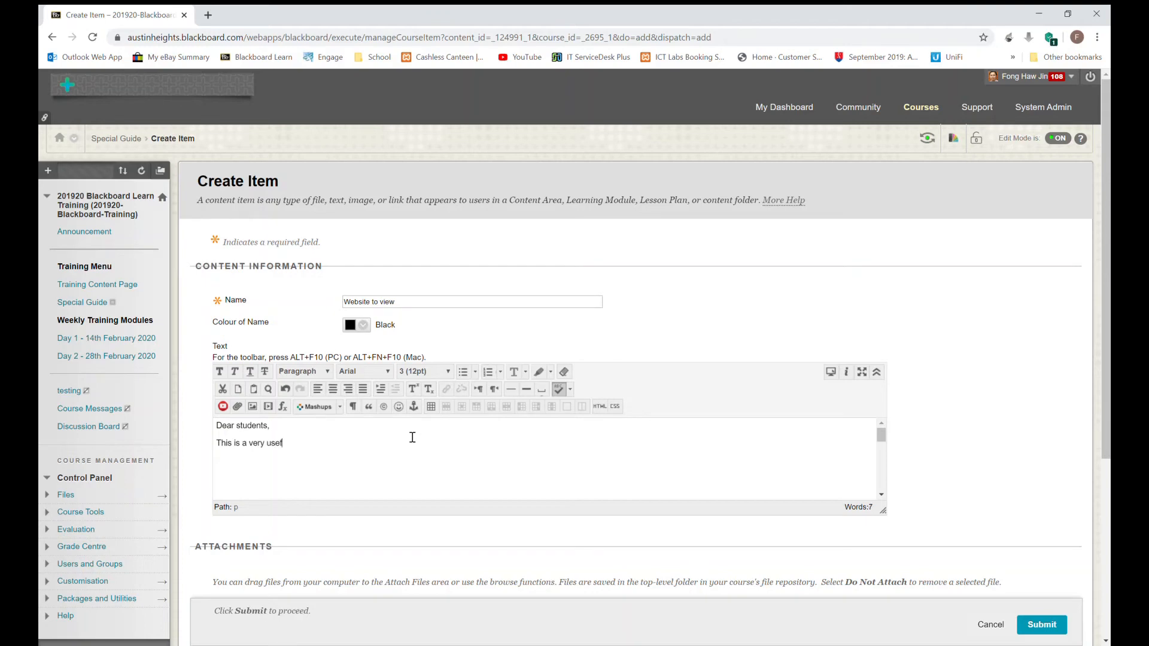
type("ul website that cover the lesson")
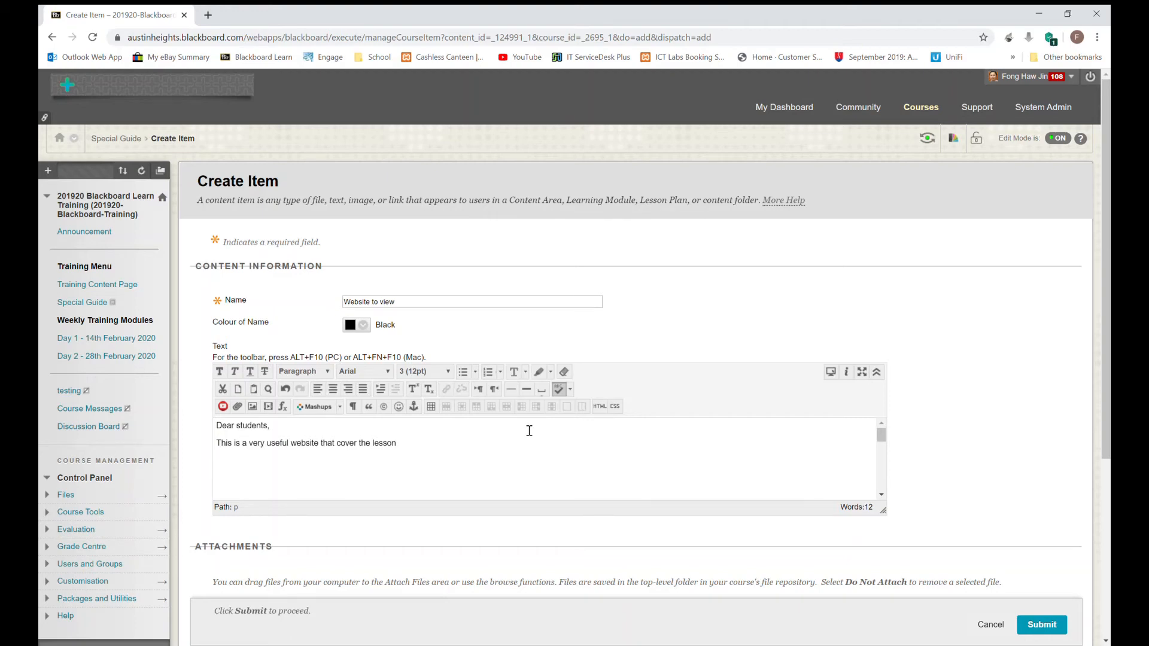
type(":")
Step: In a new browser tab, search Google for 'volcano' and switch to its image results
left_click(207, 16)
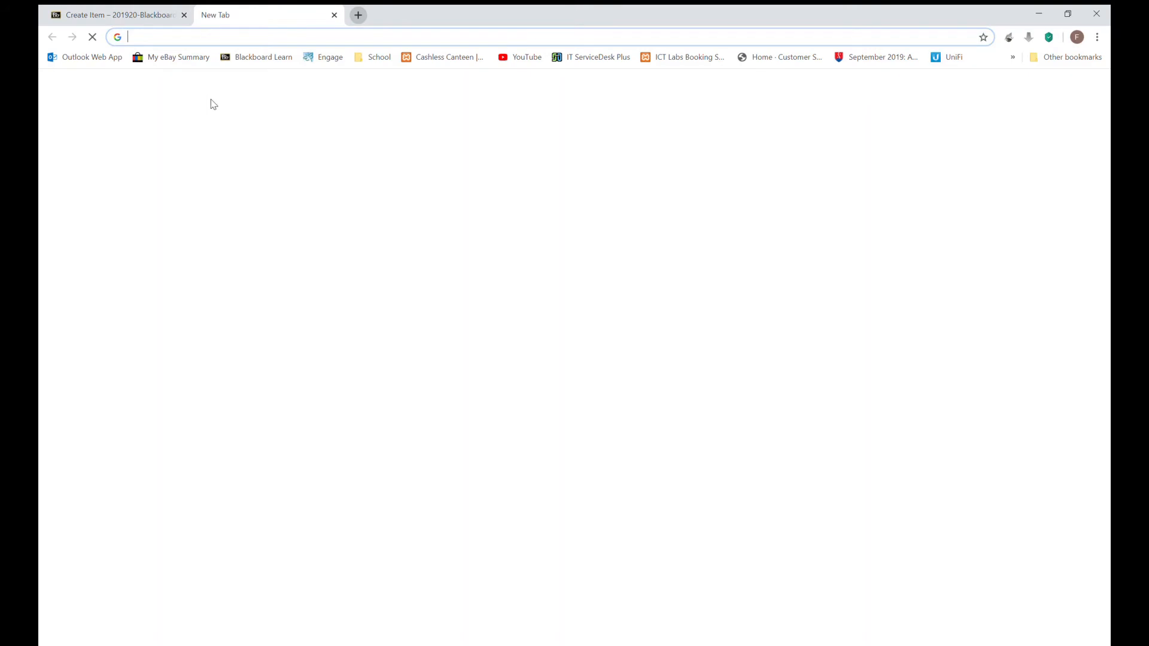
left_click(455, 269)
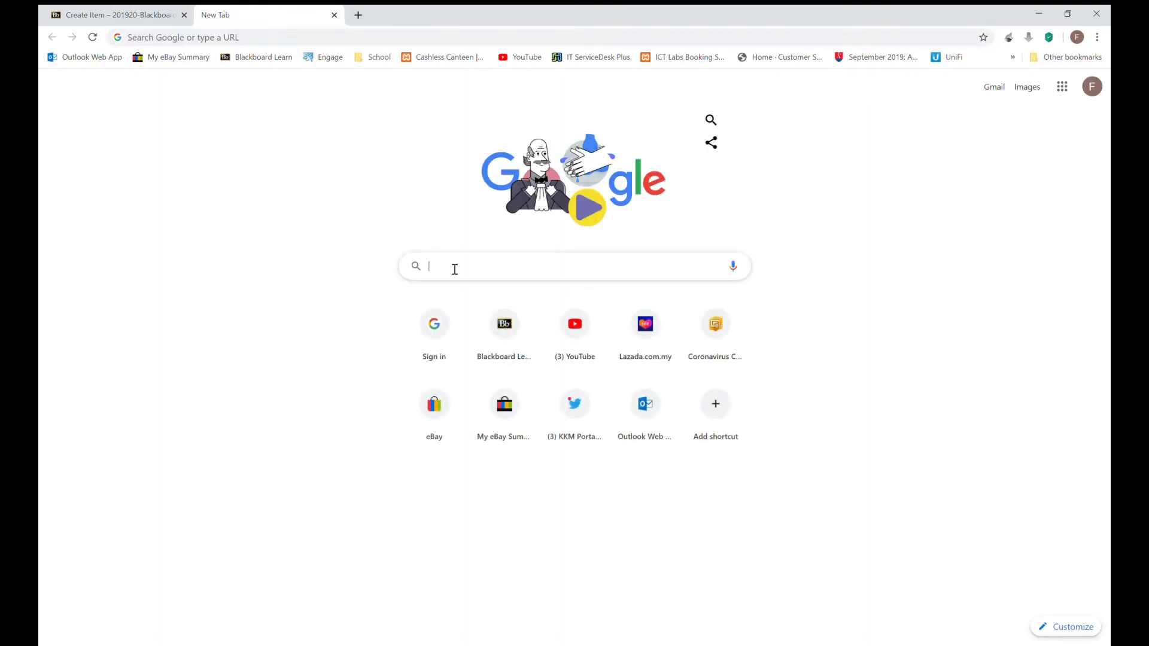
type("volcano")
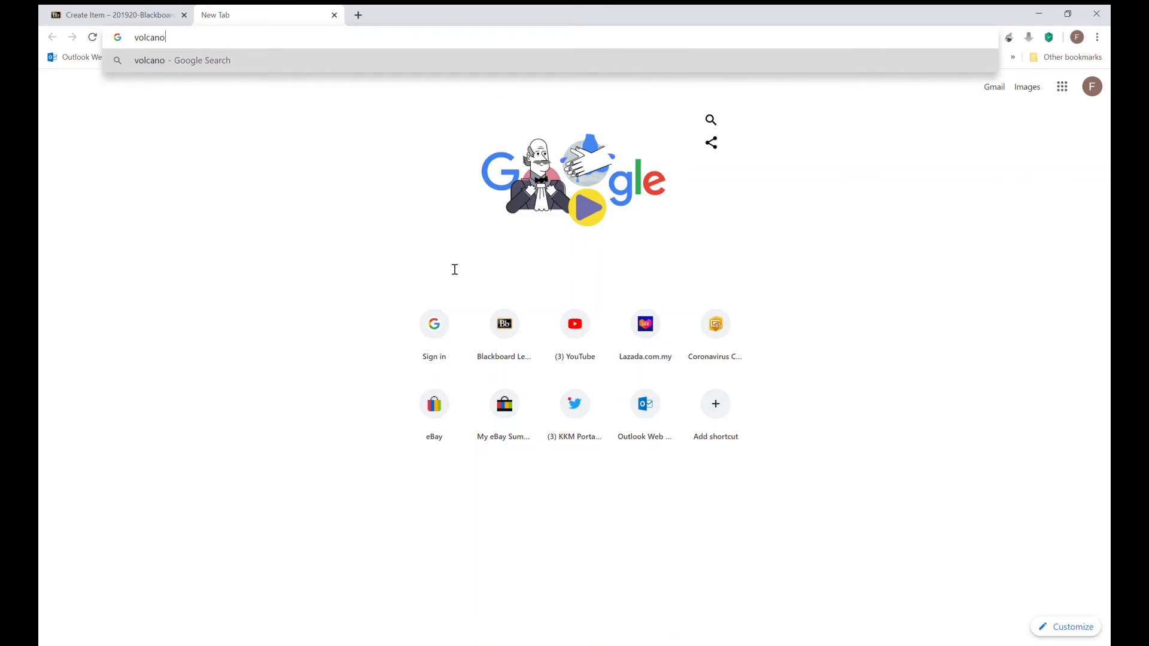
key("Return")
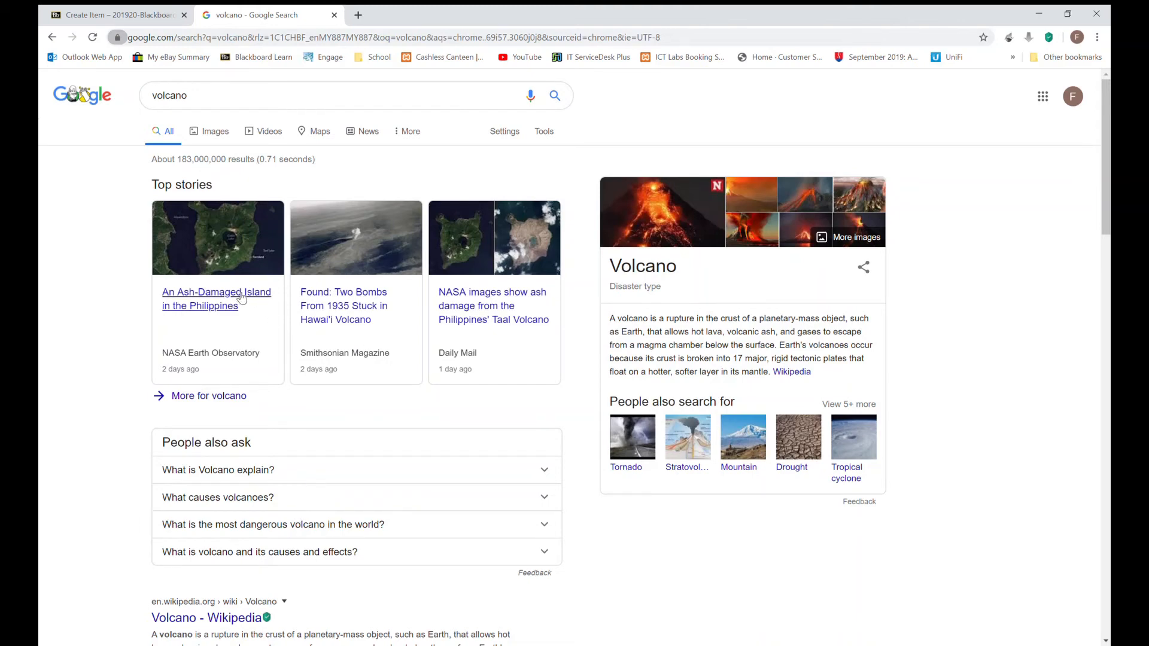
left_click(396, 107)
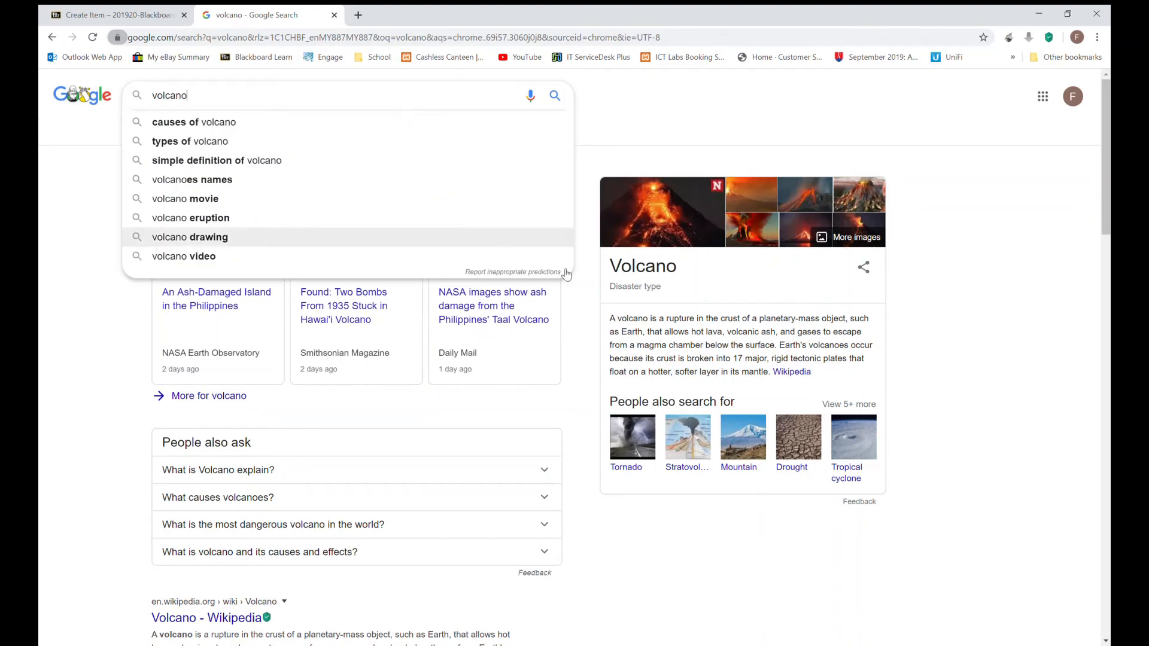
left_click(627, 275)
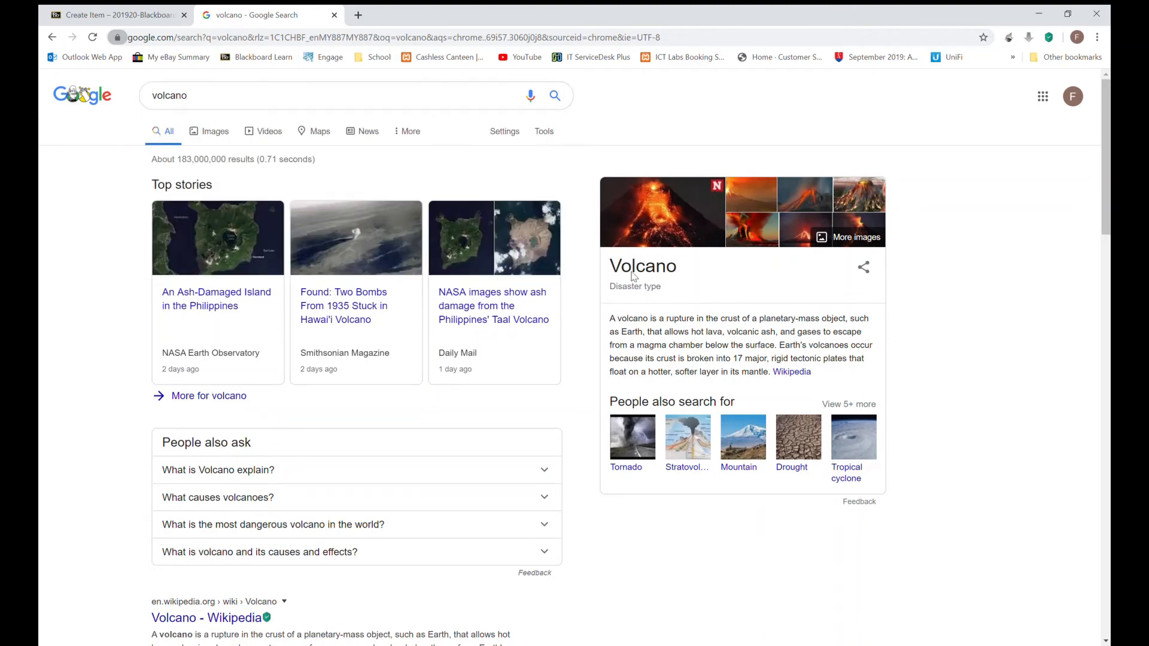
left_click(631, 208)
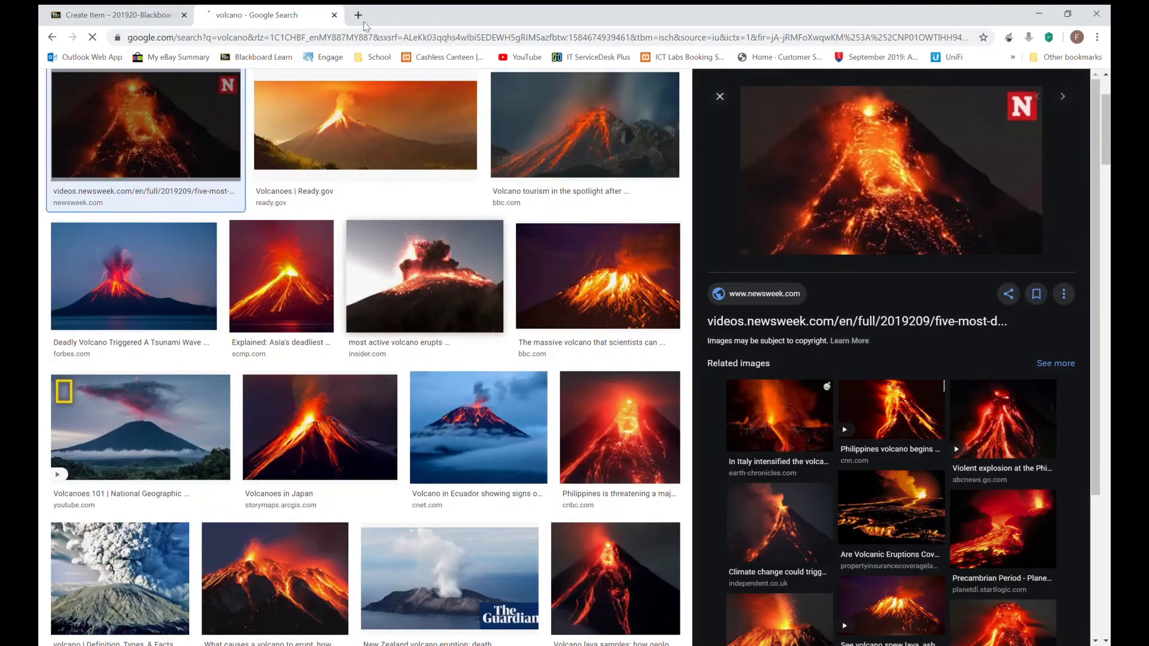
left_click(333, 38)
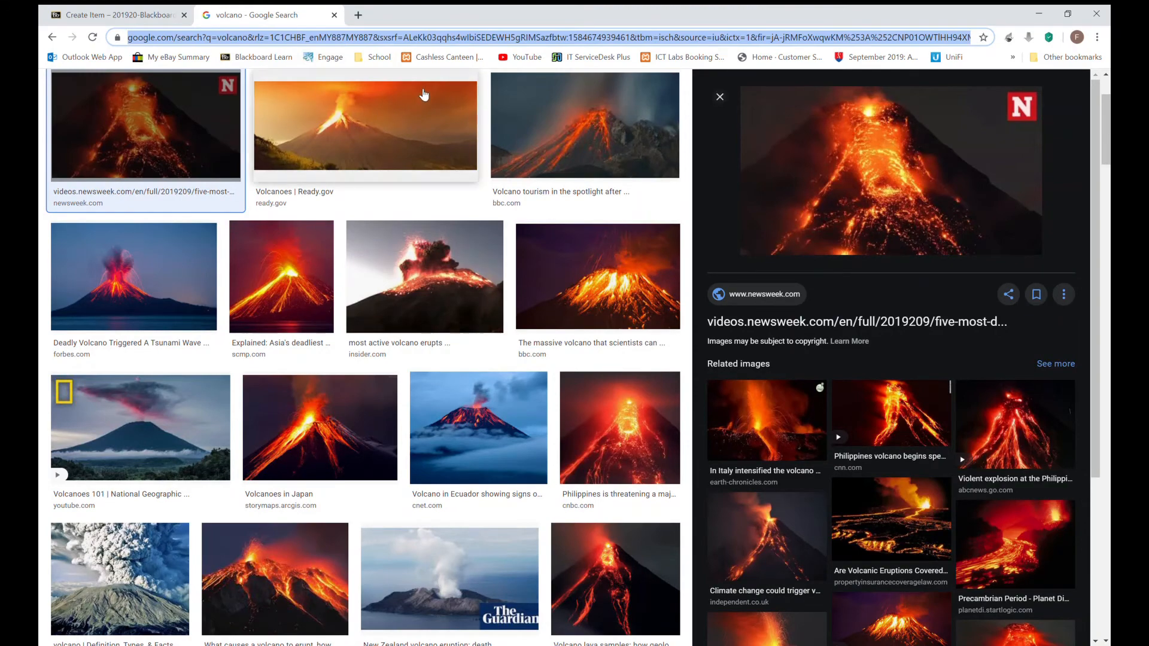
Step: Go to YouTube from the address bar and search it for 'volcano'
type("you")
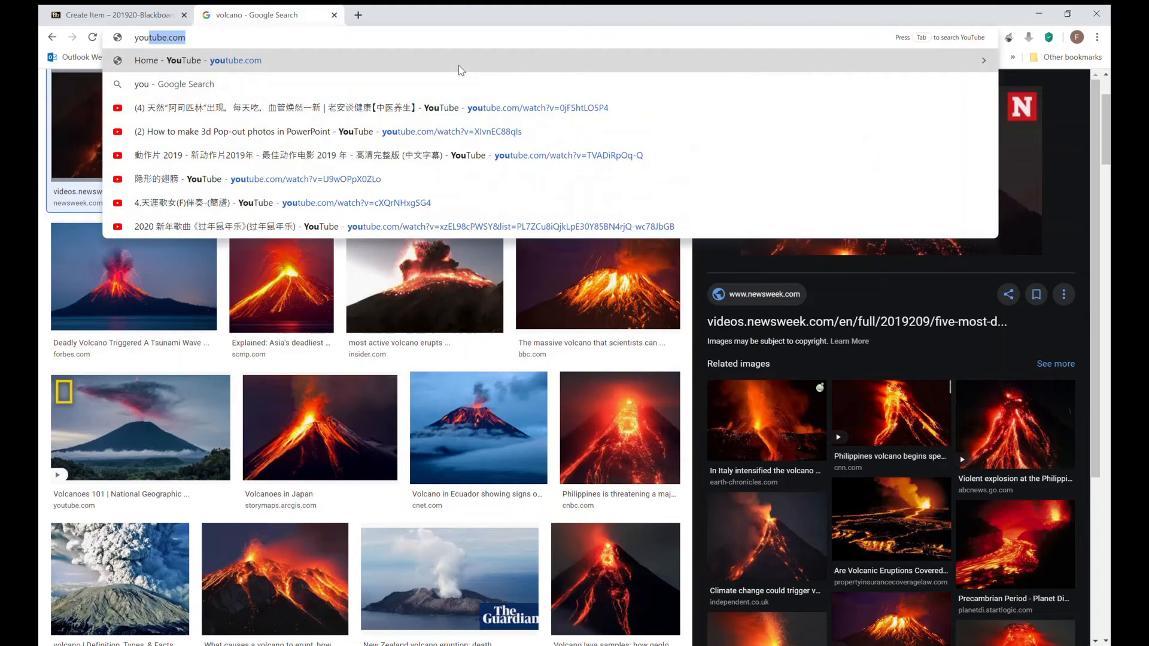
key("Return")
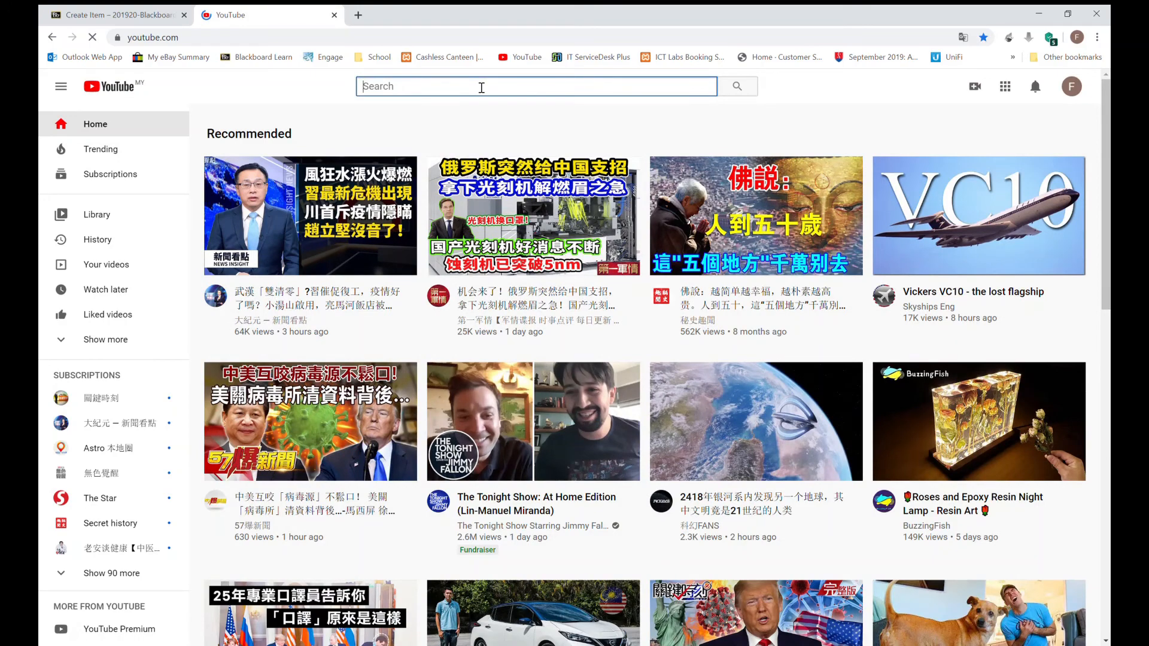
type("volcano")
key("Return")
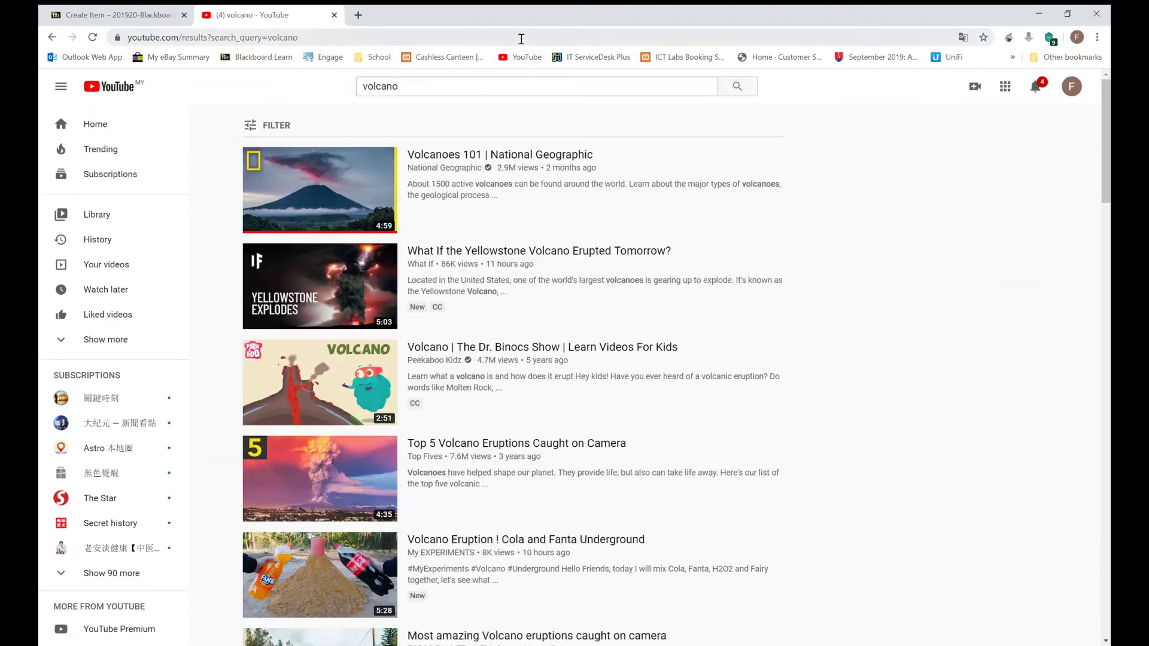
mouse_move(445, 162)
mouse_move(568, 292)
mouse_move(514, 357)
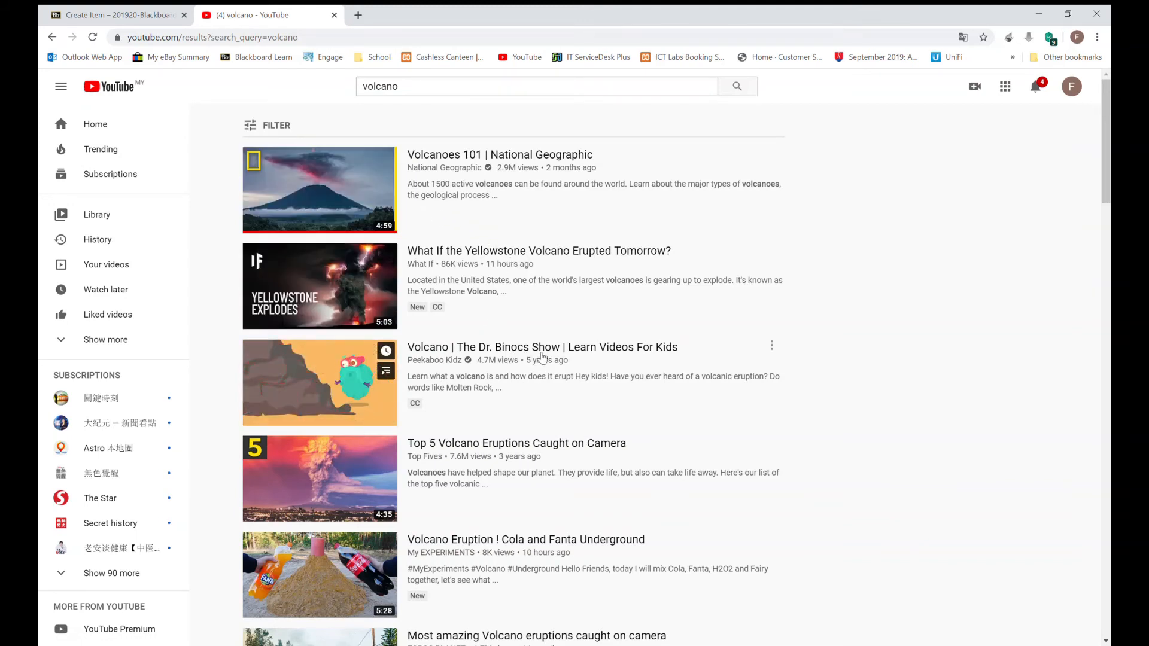
Step: Open the Dr. Binocs volcano video, select its web address, and close that tab
left_click(328, 375)
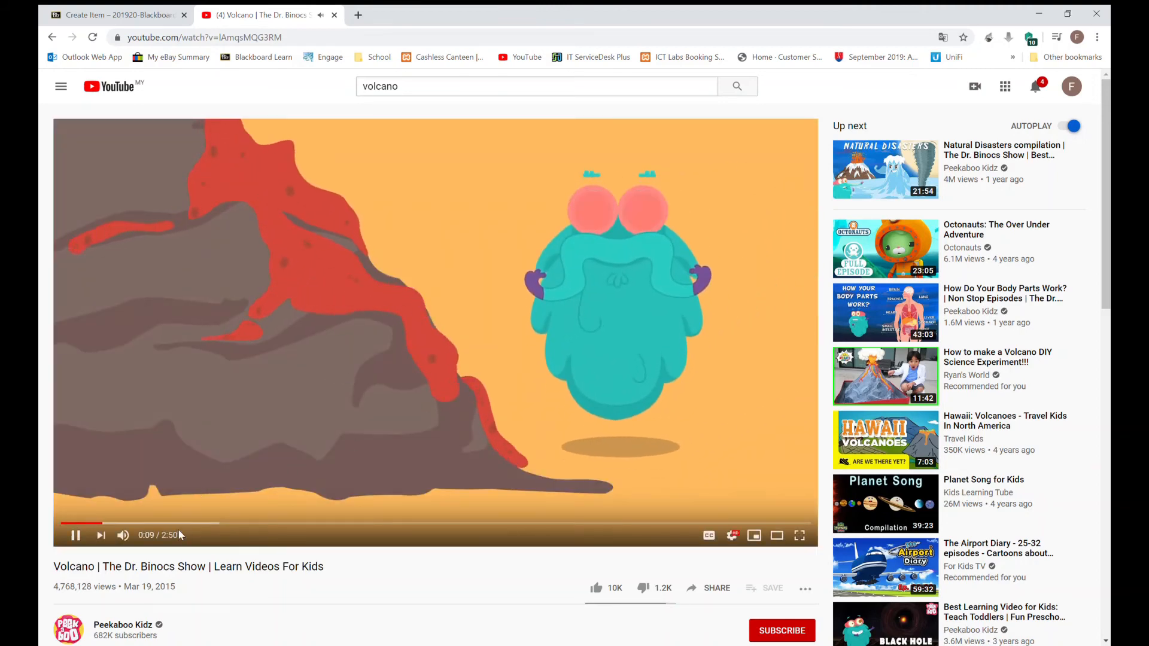
left_click(284, 42)
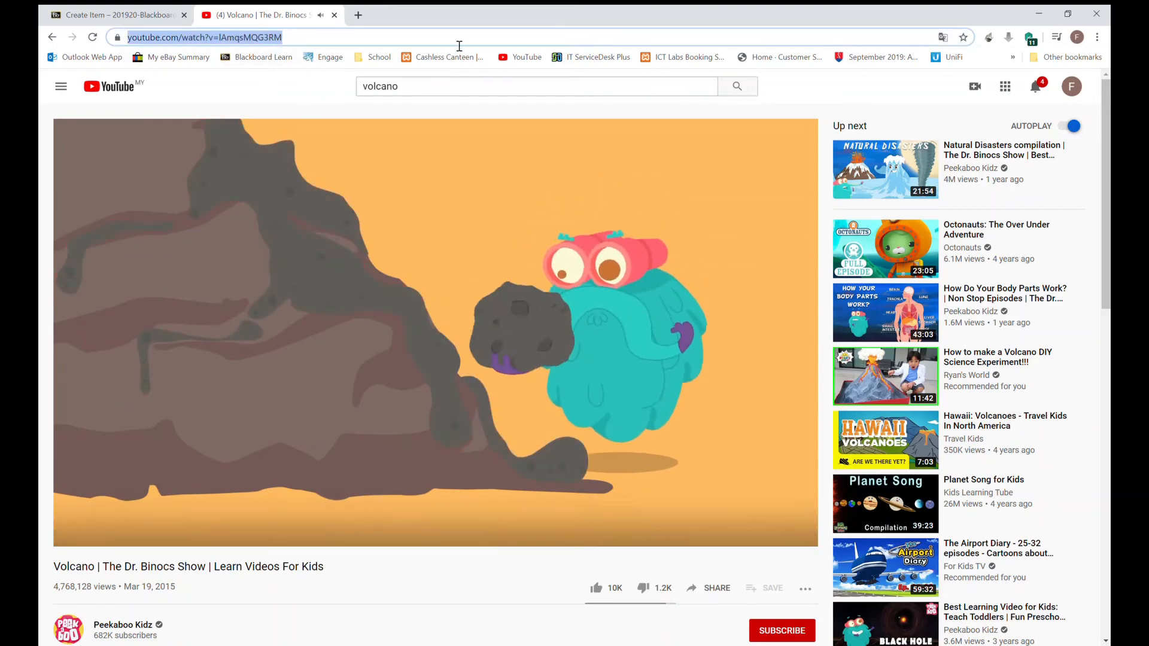
left_click(335, 15)
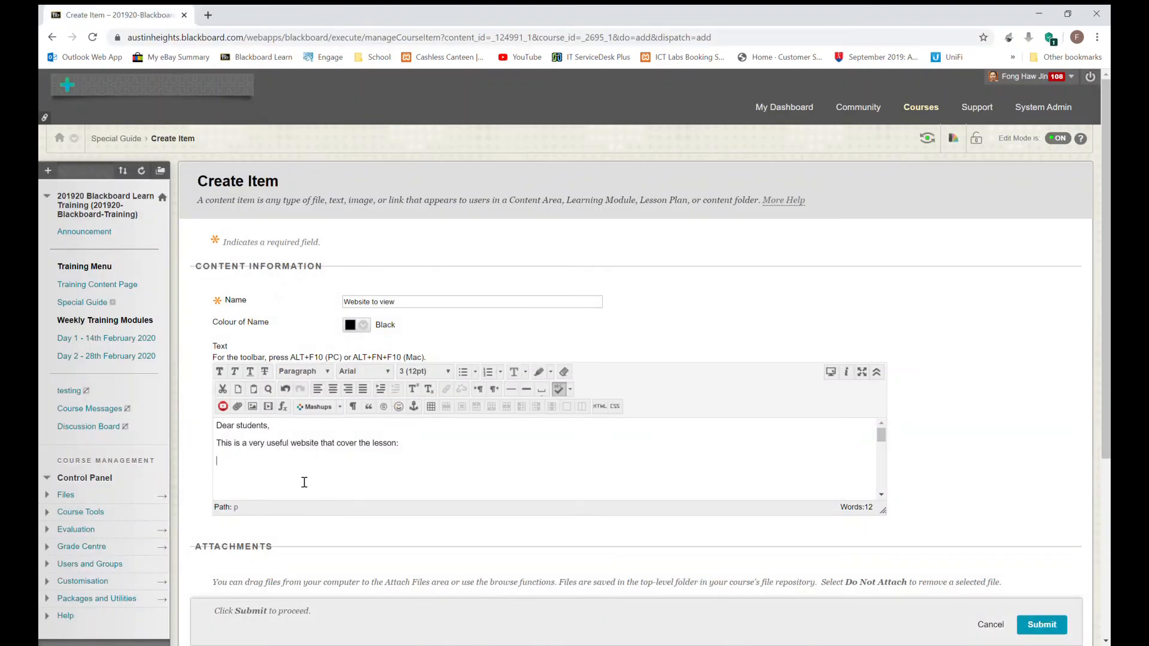
Step: Embed the YouTube volcano video beneath the lesson line using the editor's embed option
left_click(877, 372)
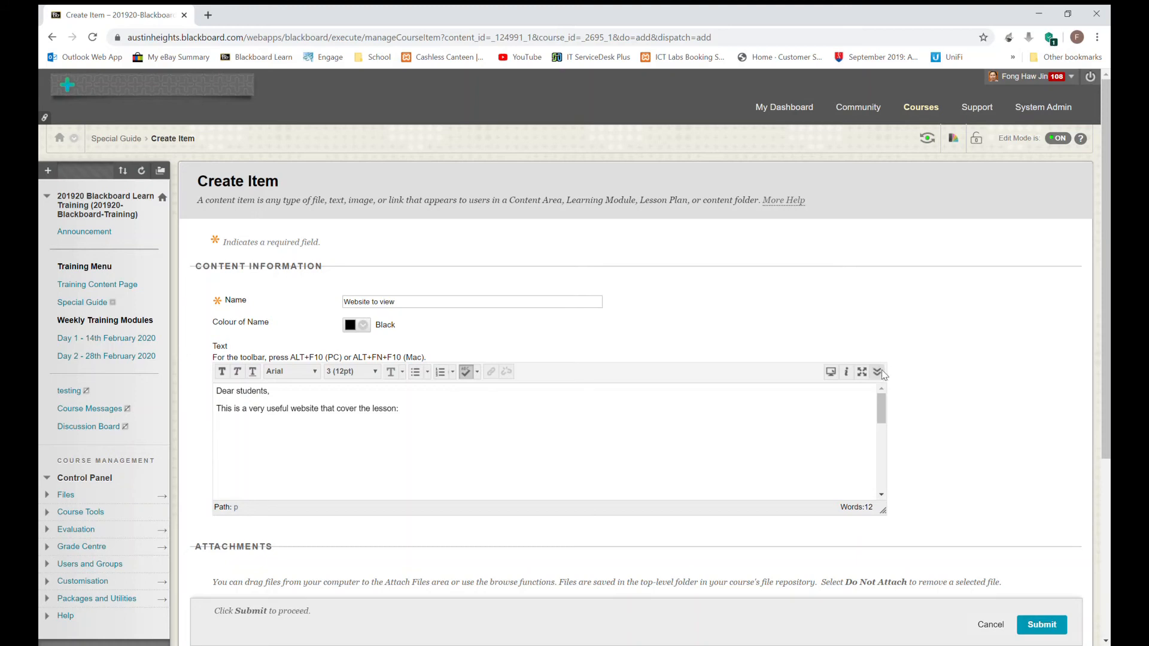
left_click(878, 371)
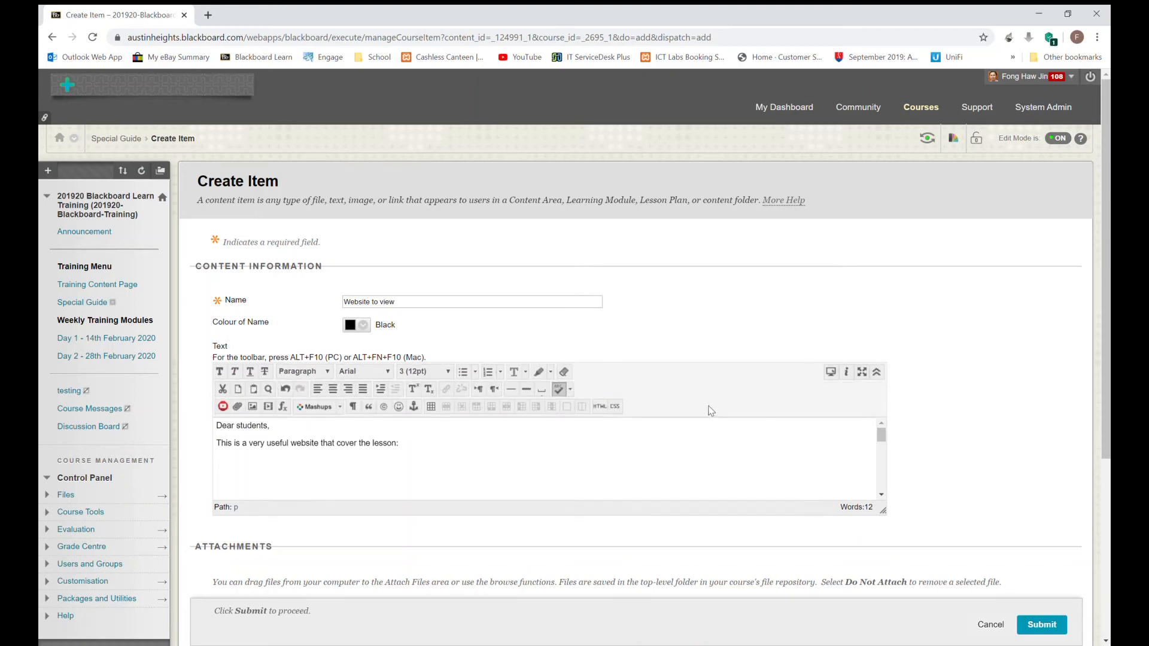
left_click(268, 407)
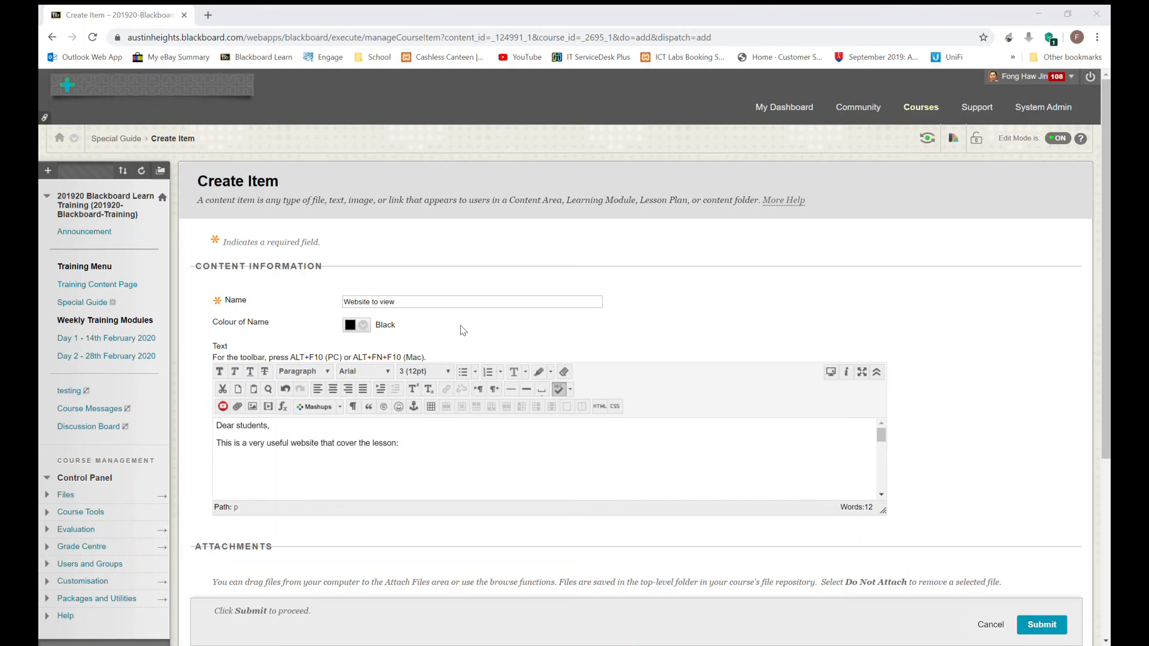
left_click(481, 308)
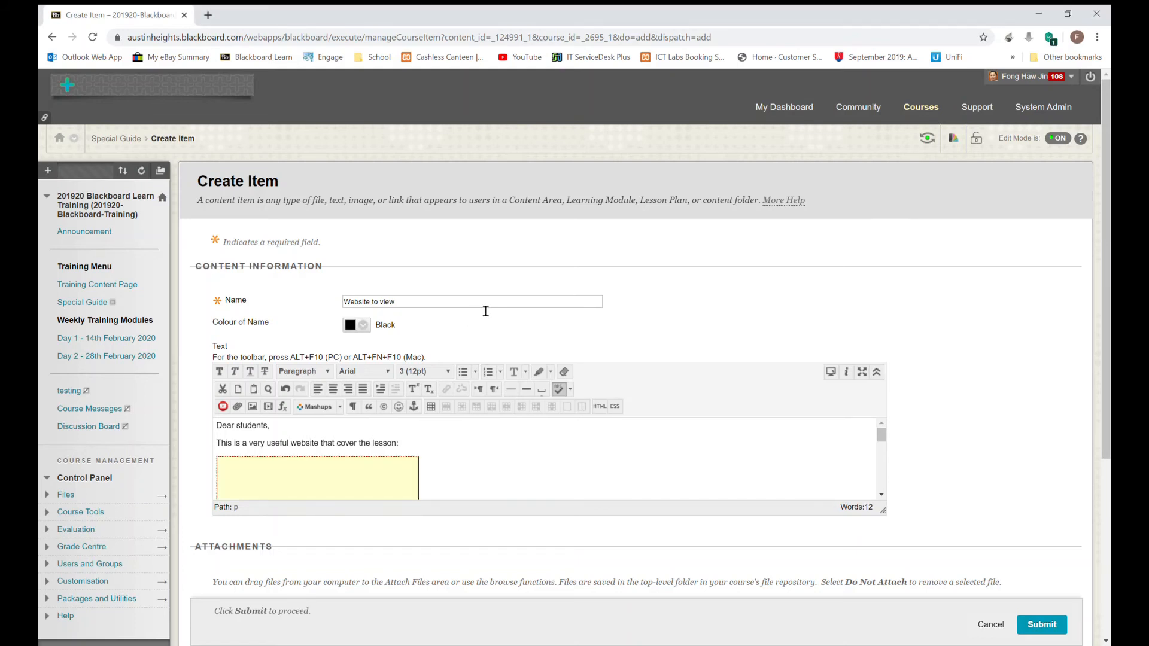
Step: Check the embedded video's options and close the media popup
right_click(374, 484)
mouse_move(407, 582)
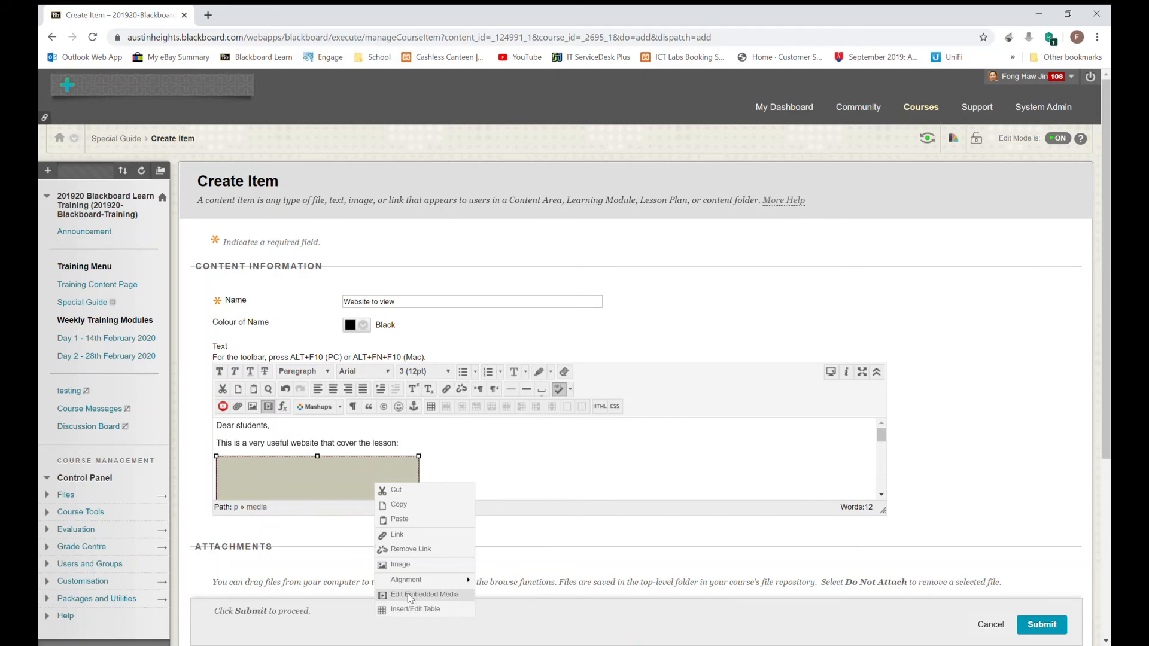
left_click(410, 596)
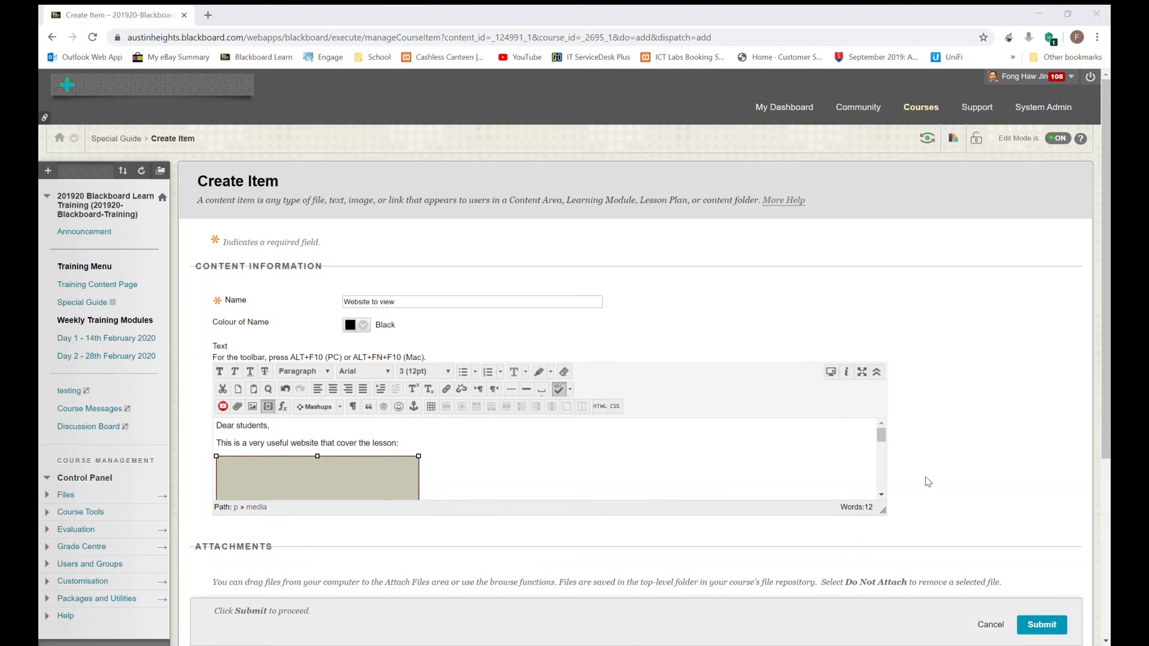
left_click(929, 509)
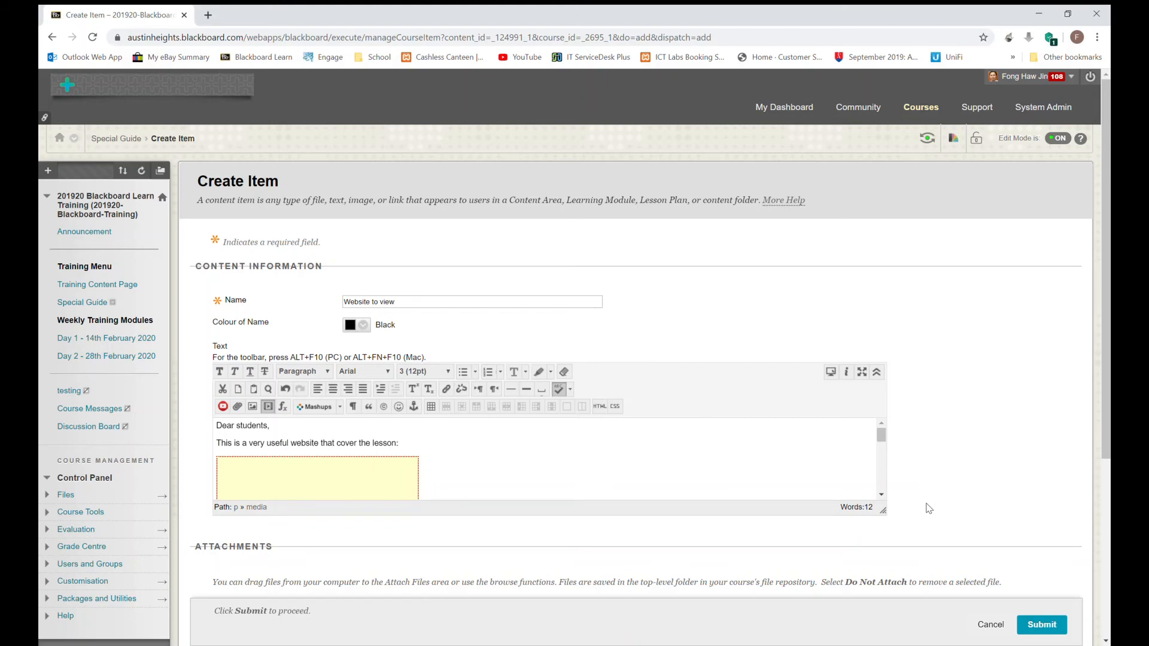
Step: Review the item content and submit the 'Website to view' item
scroll(928, 509, "down", 2)
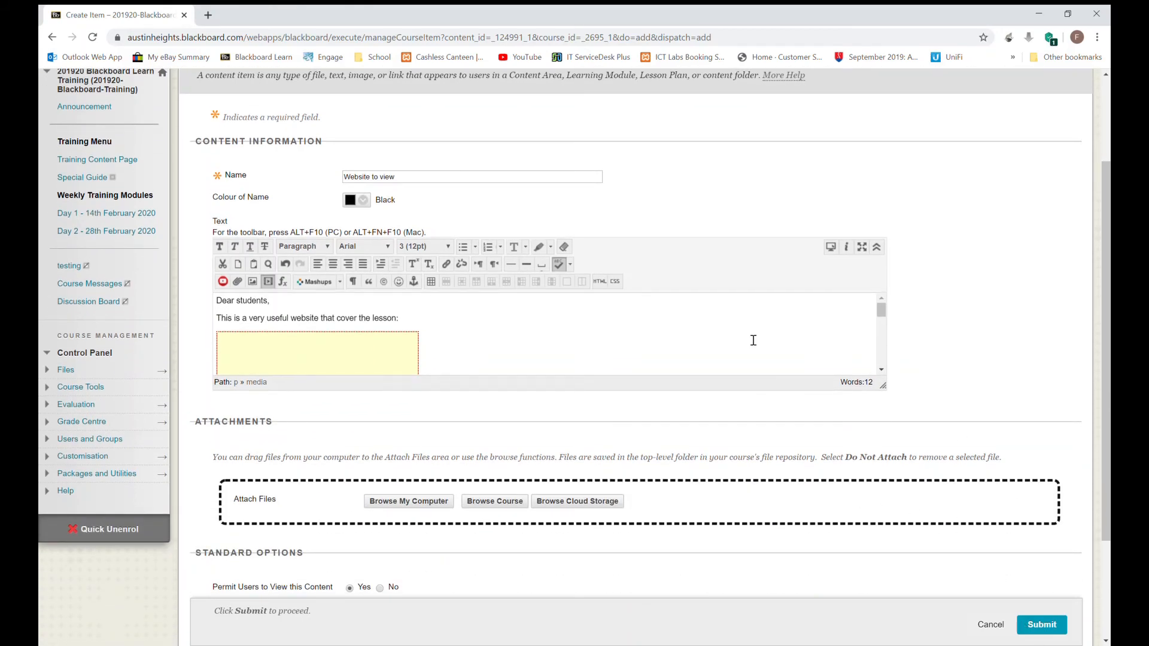
scroll(753, 340, "down", 3)
scroll(753, 339, "up", 2)
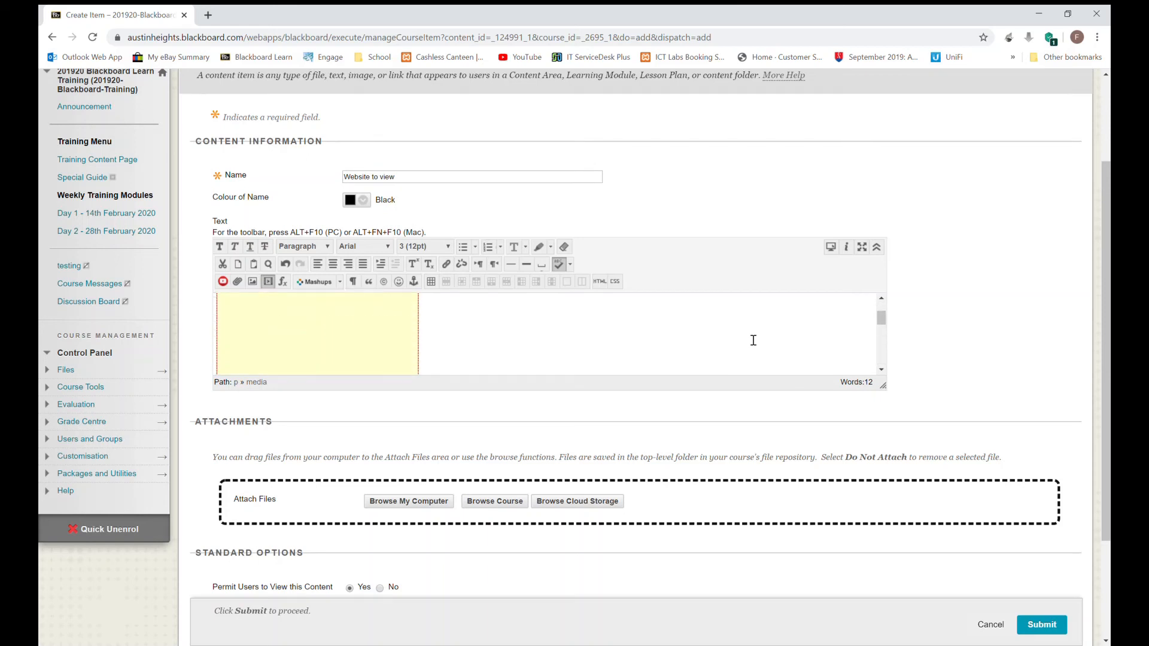
scroll(753, 340, "up", 1)
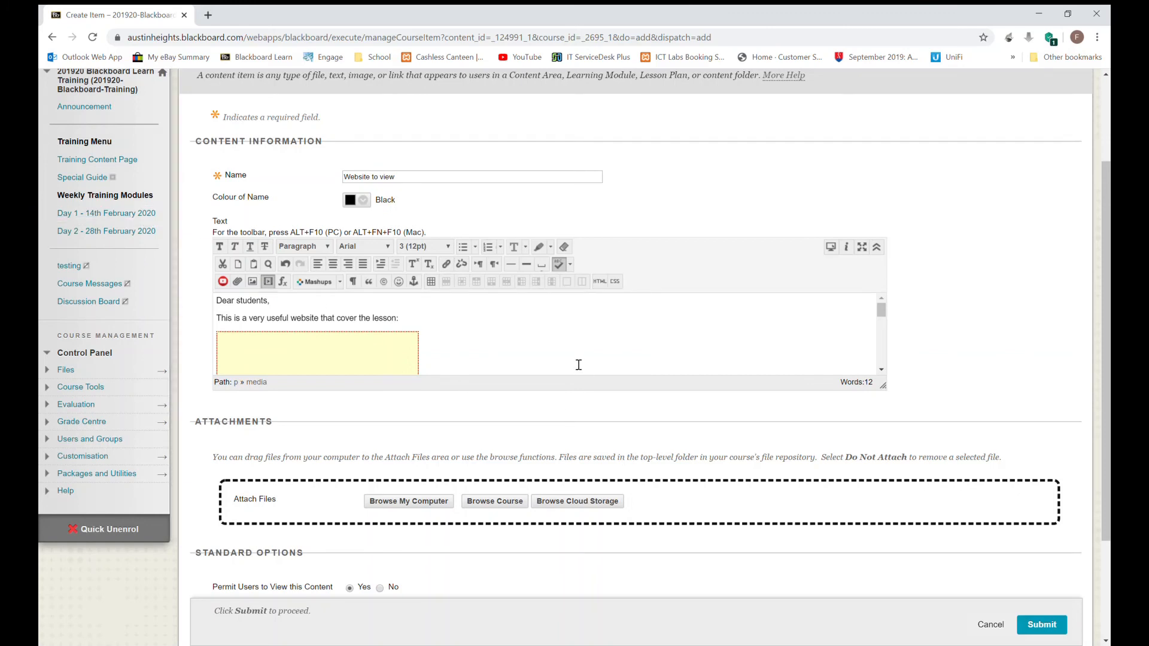
scroll(577, 364, "down", 1)
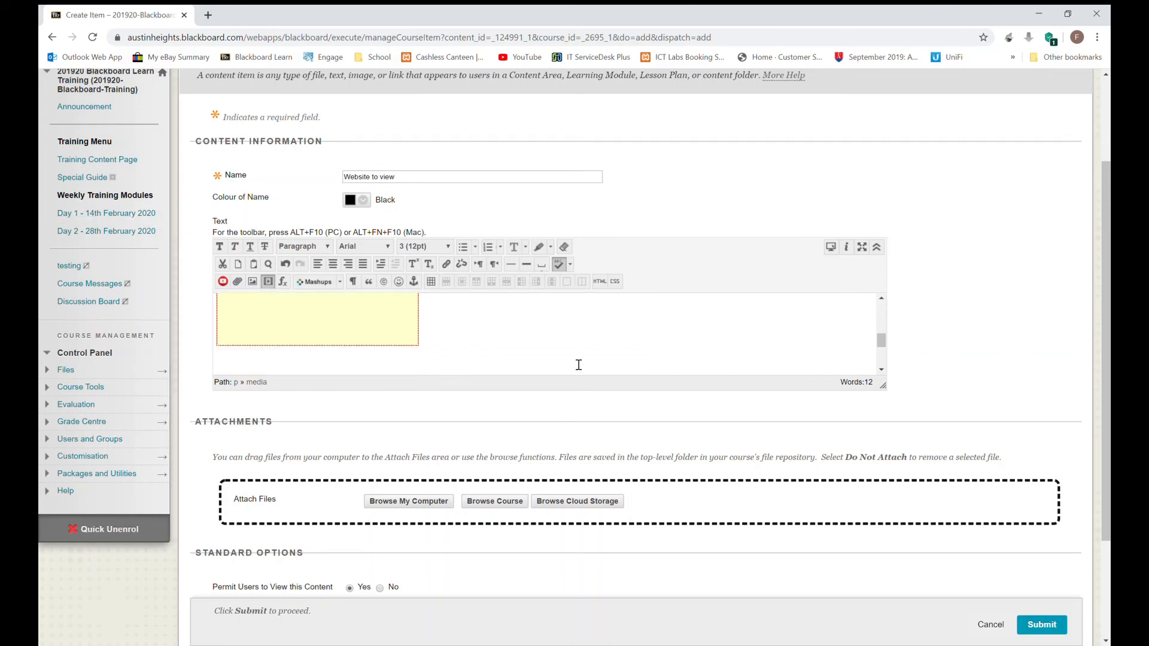
left_click(1047, 628)
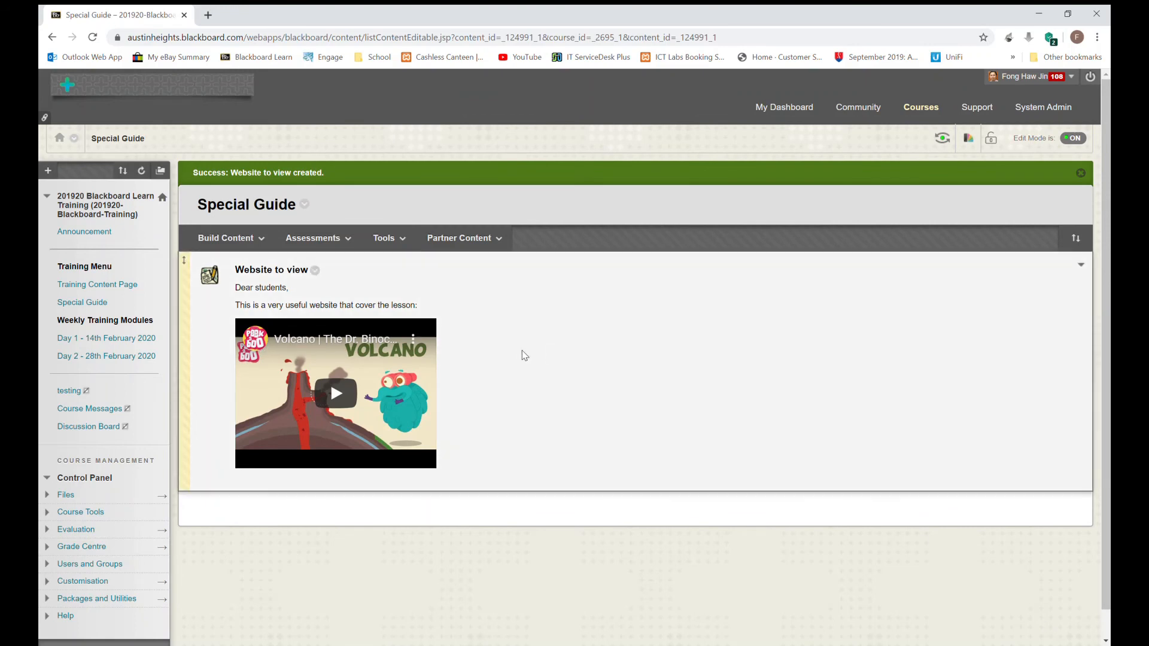
left_click(359, 393)
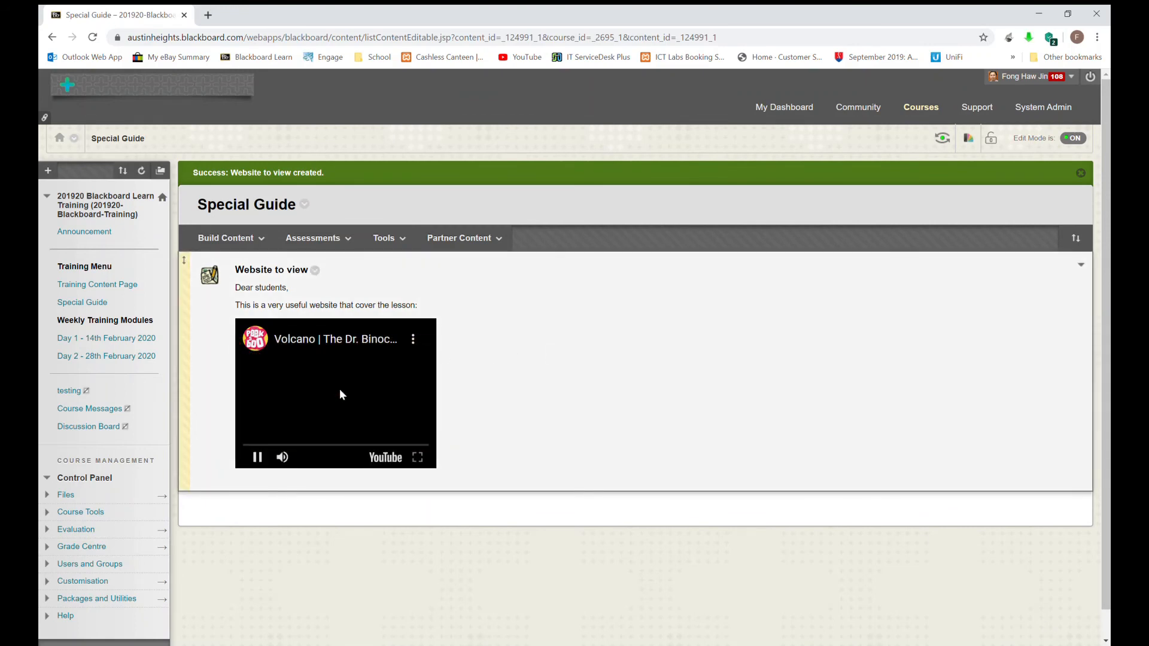
left_click(428, 447)
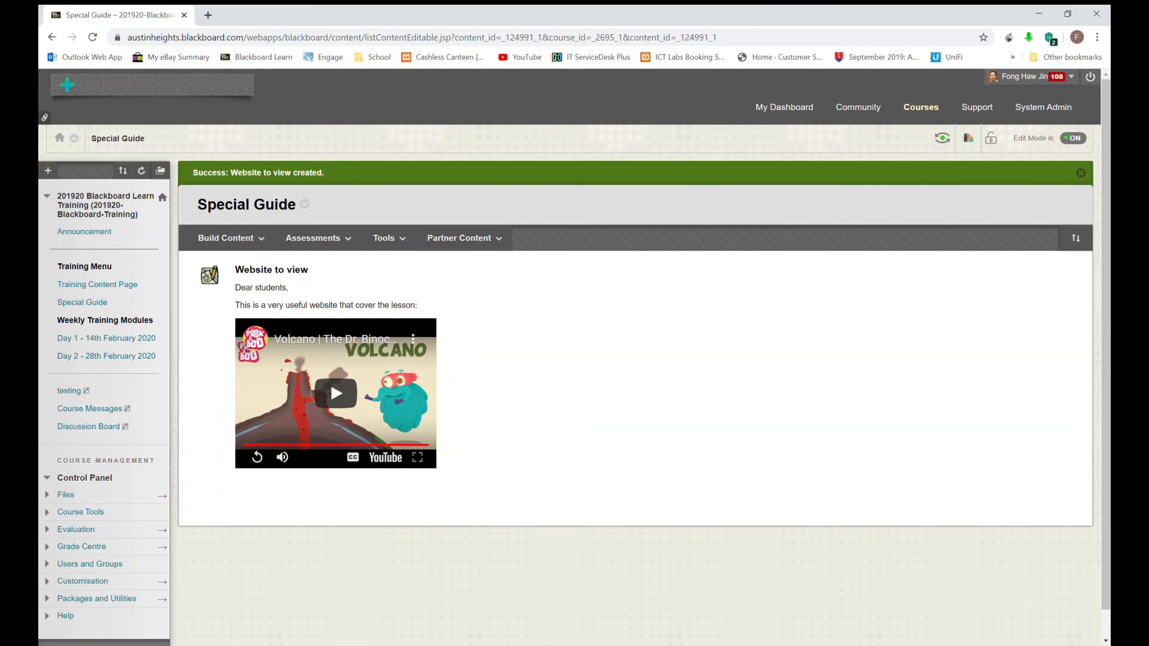
left_click(84, 303)
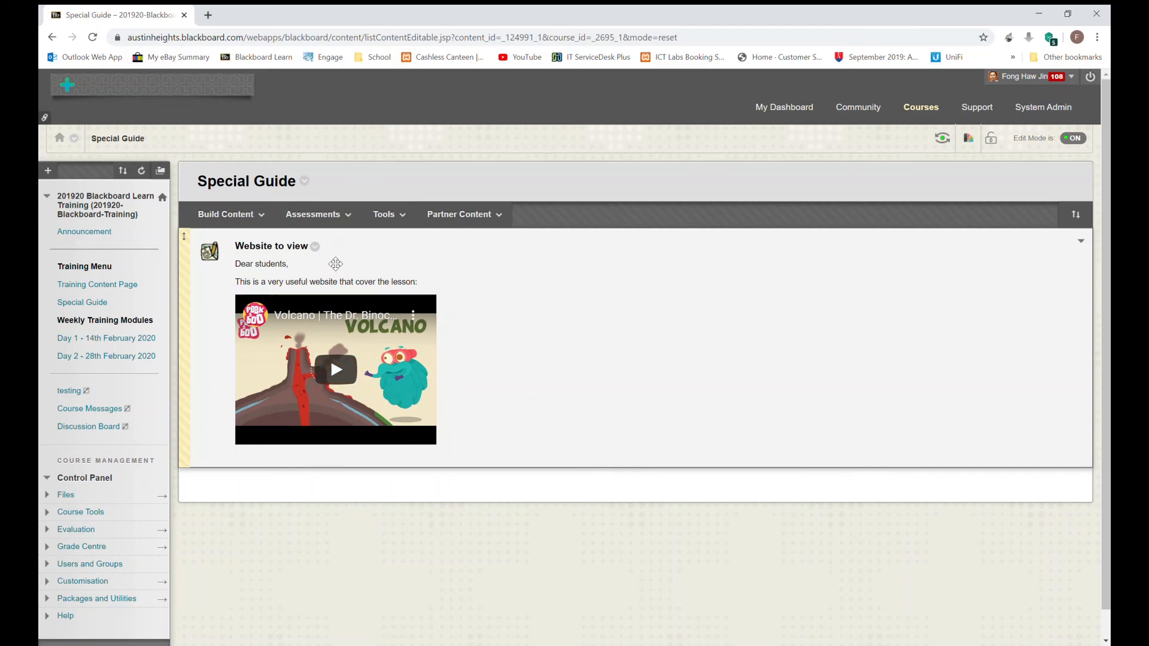
Step: Open the 'Website to view' item for editing and scroll to its embedded video
left_click(313, 214)
left_click(316, 247)
left_click(319, 270)
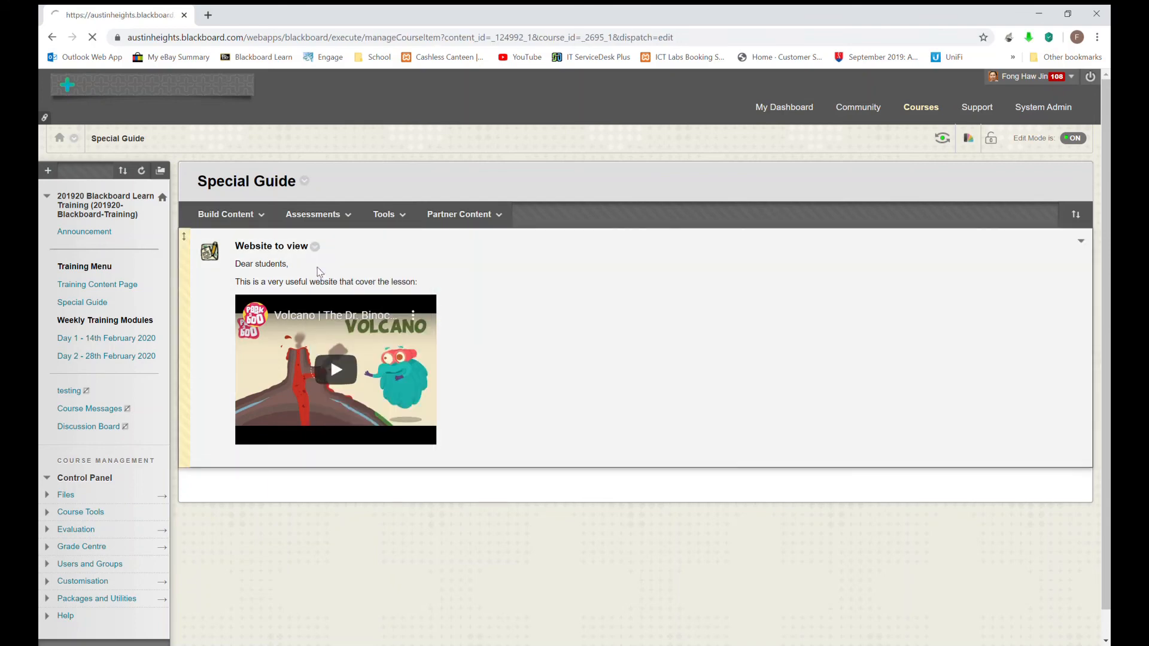
scroll(370, 386, "down", 4)
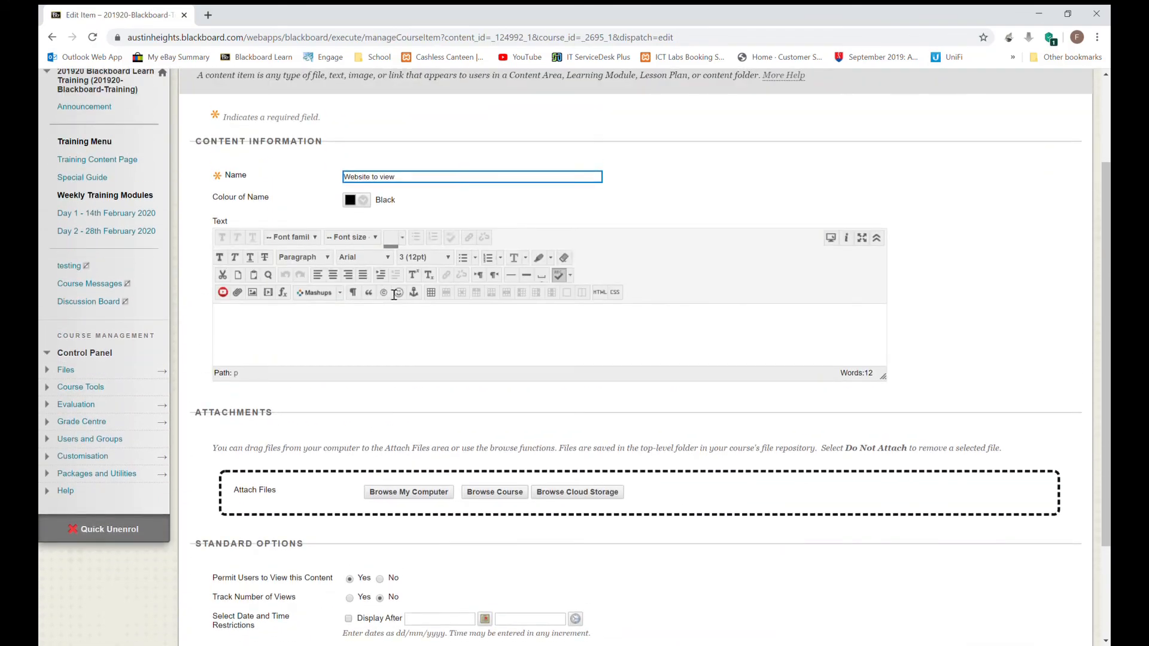
scroll(412, 299, "down", 1)
Step: Adjust the embedded media settings for the volcano video and submit the edited item
right_click(399, 327)
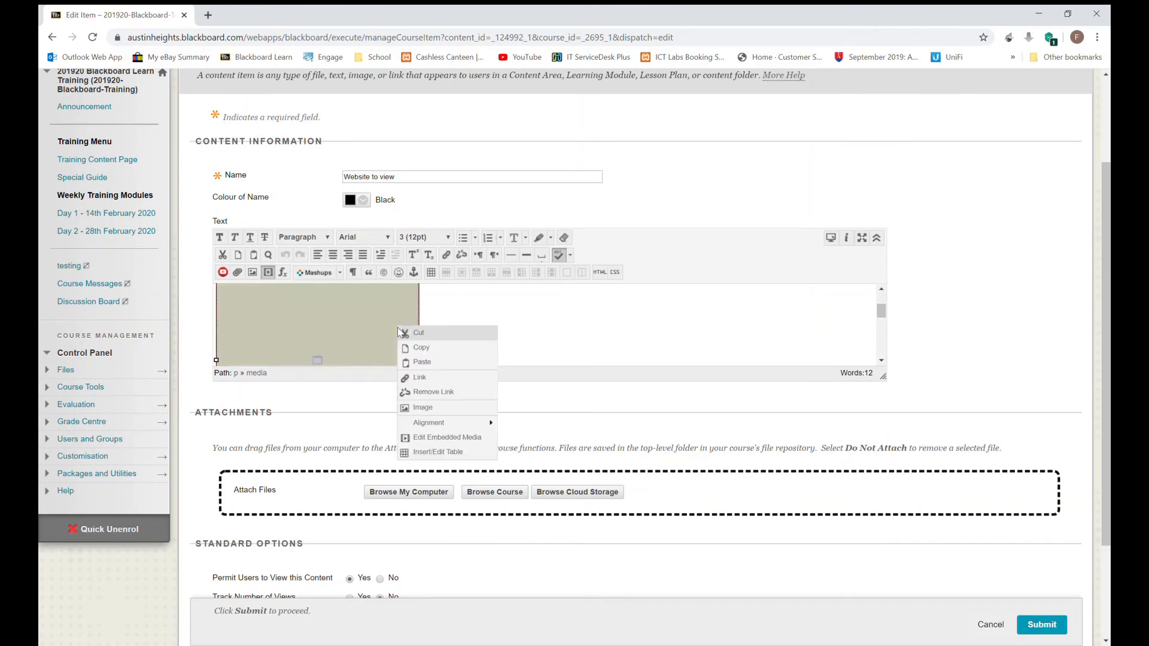
left_click(443, 437)
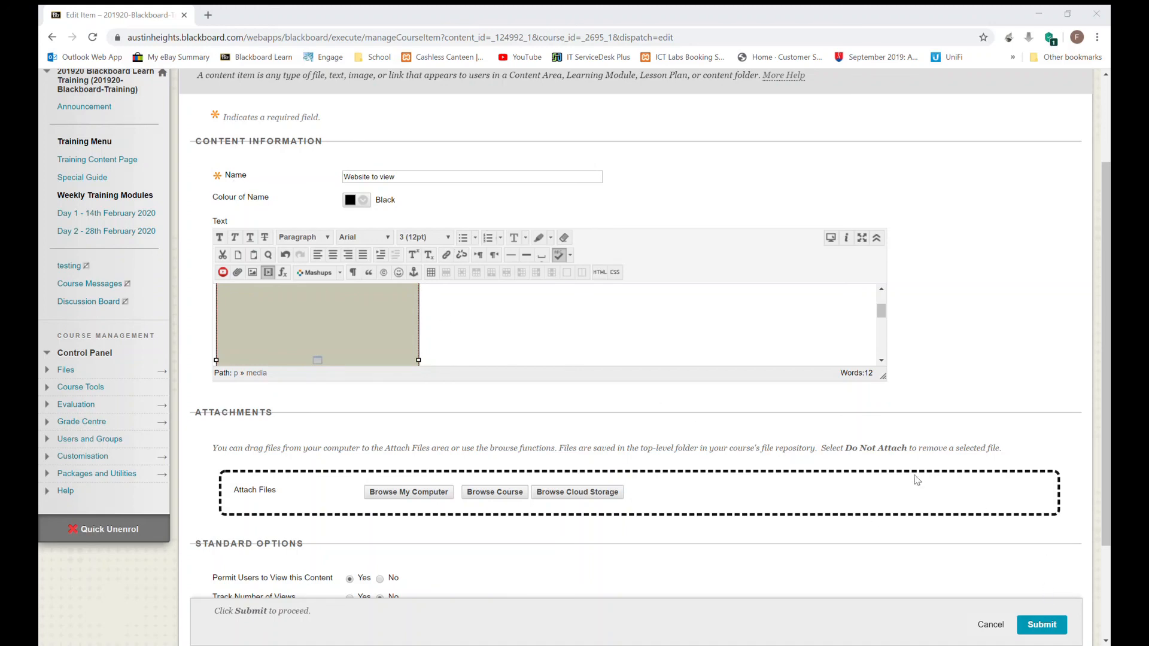
left_click(908, 505)
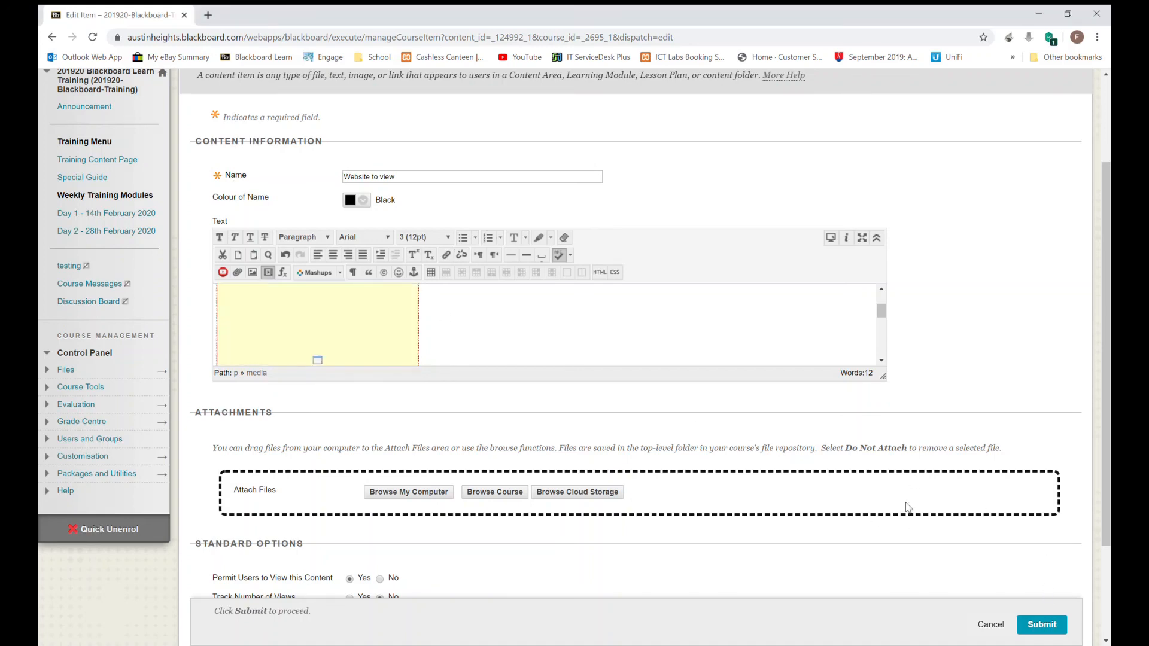
left_click(1042, 625)
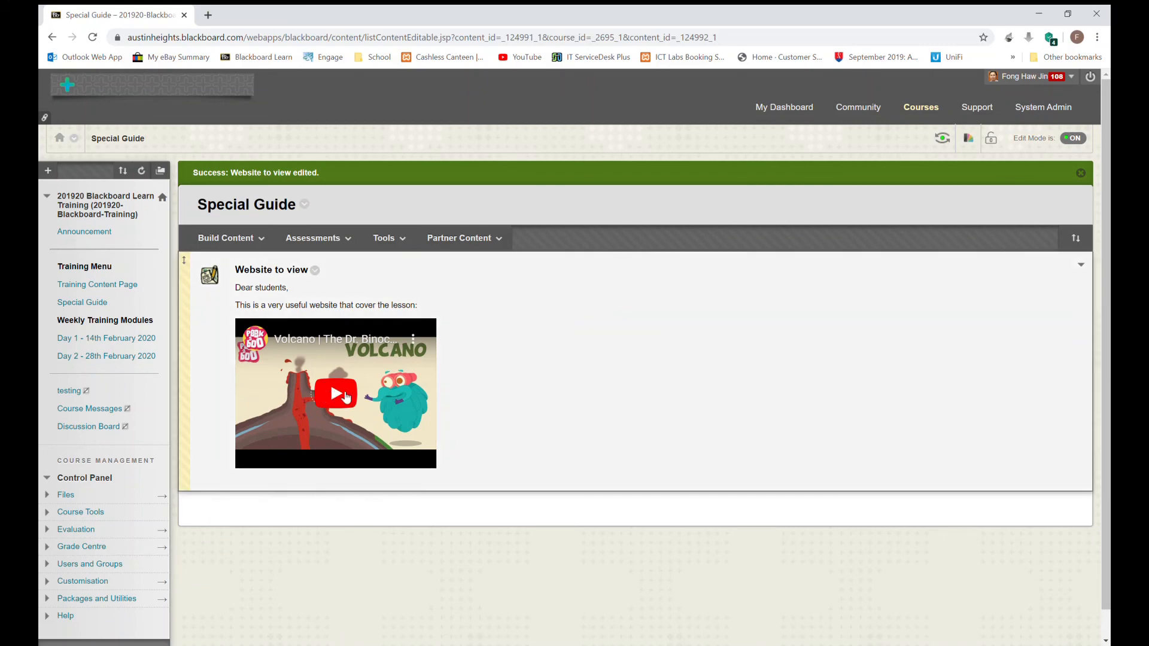
Step: Test-play the embedded volcano video, then reopen 'Website to view' for editing
left_click(338, 396)
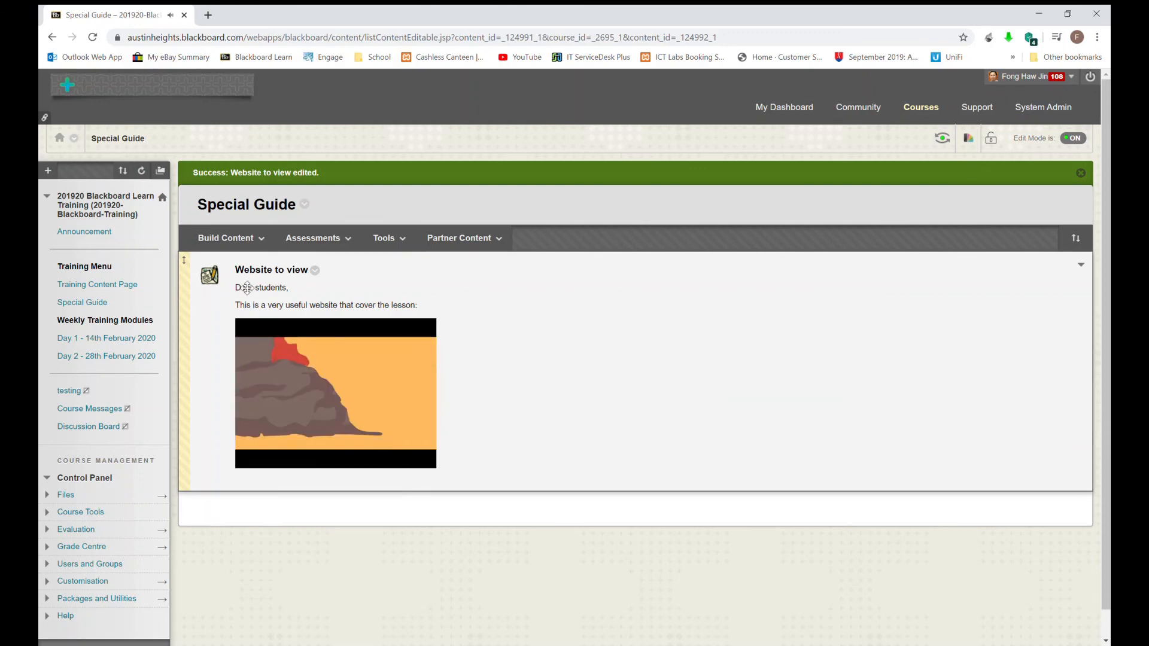
left_click(315, 271)
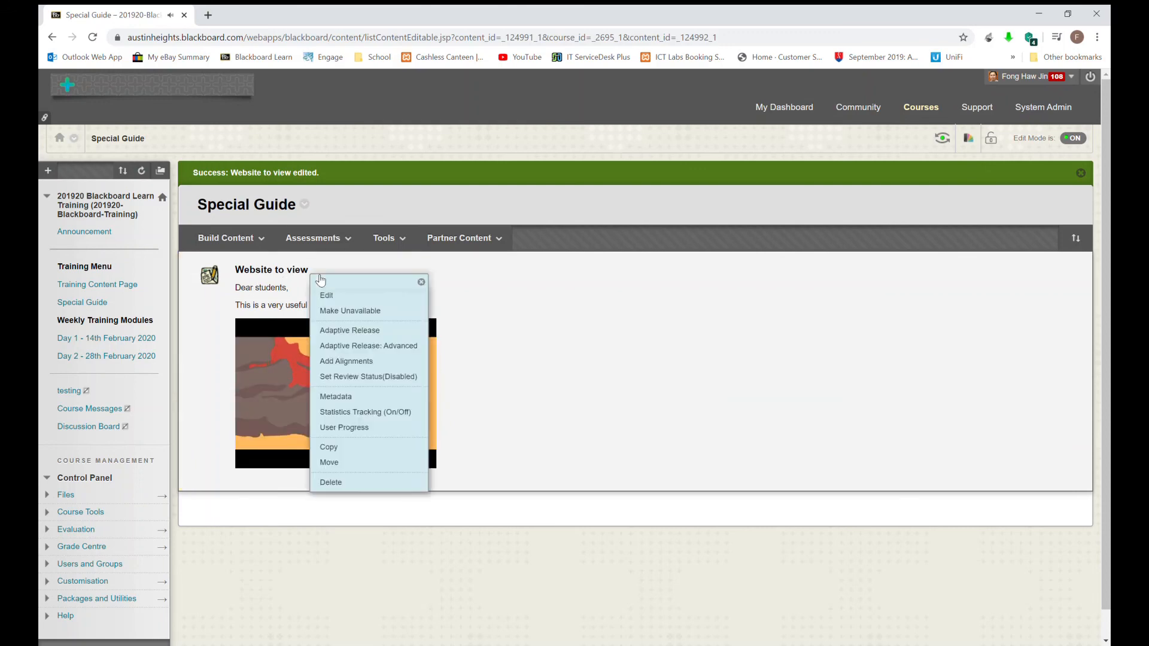
left_click(327, 295)
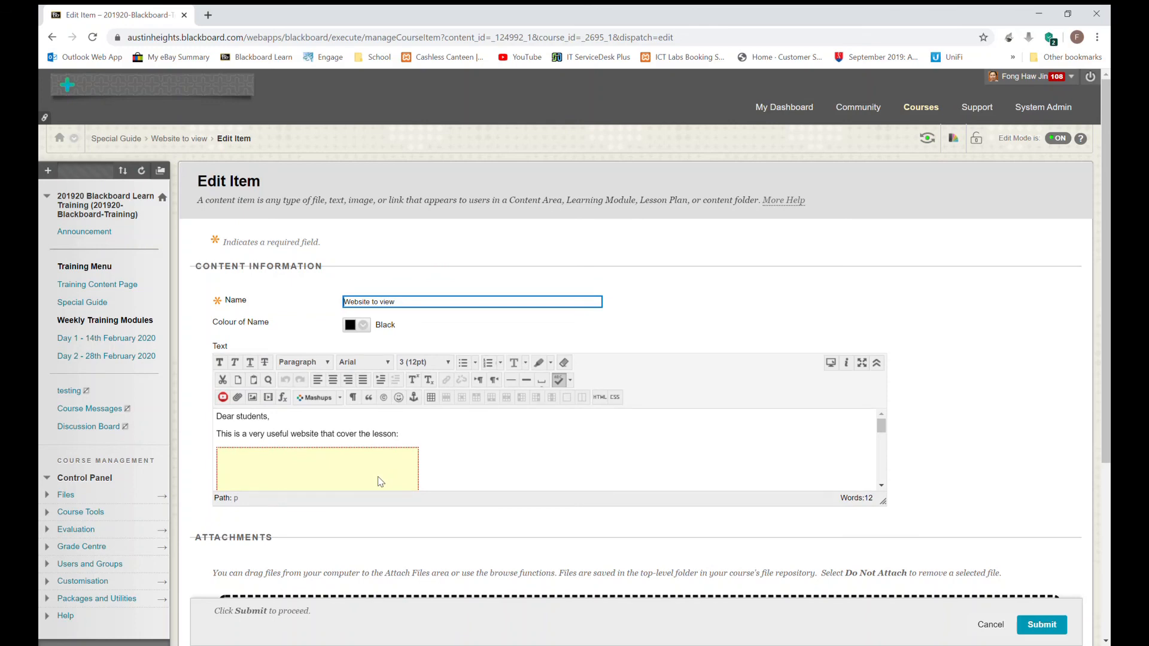
Step: Update the embedded volcano video's settings, resubmit 'Website to view', and play the video
right_click(378, 476)
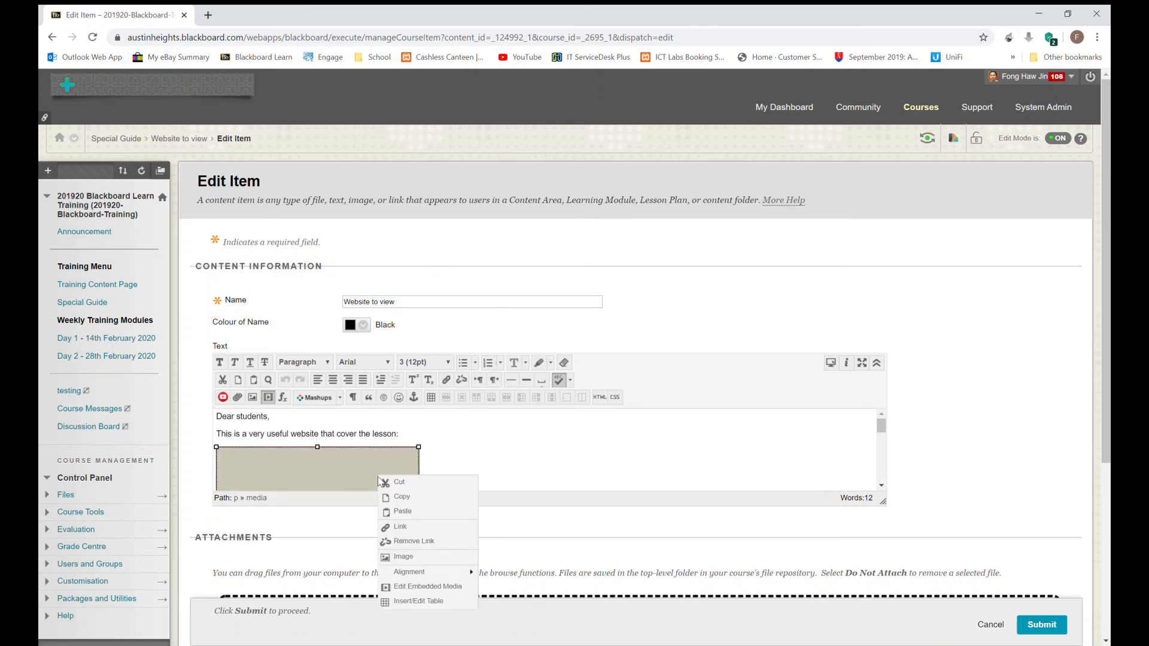
left_click(427, 588)
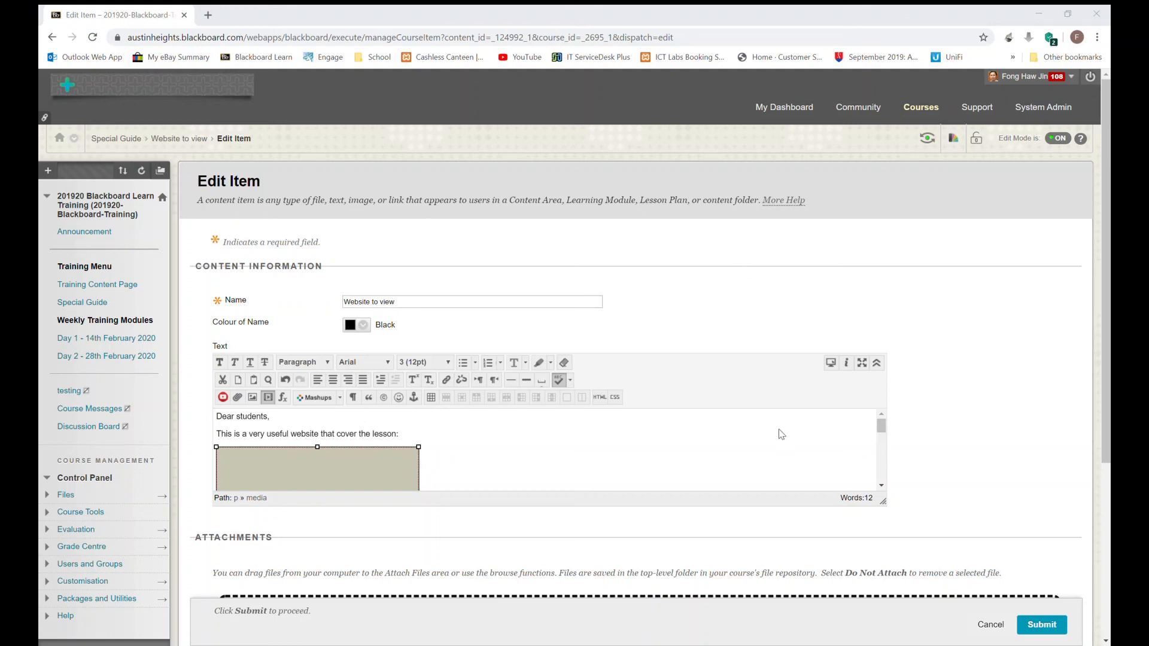
left_click(916, 461)
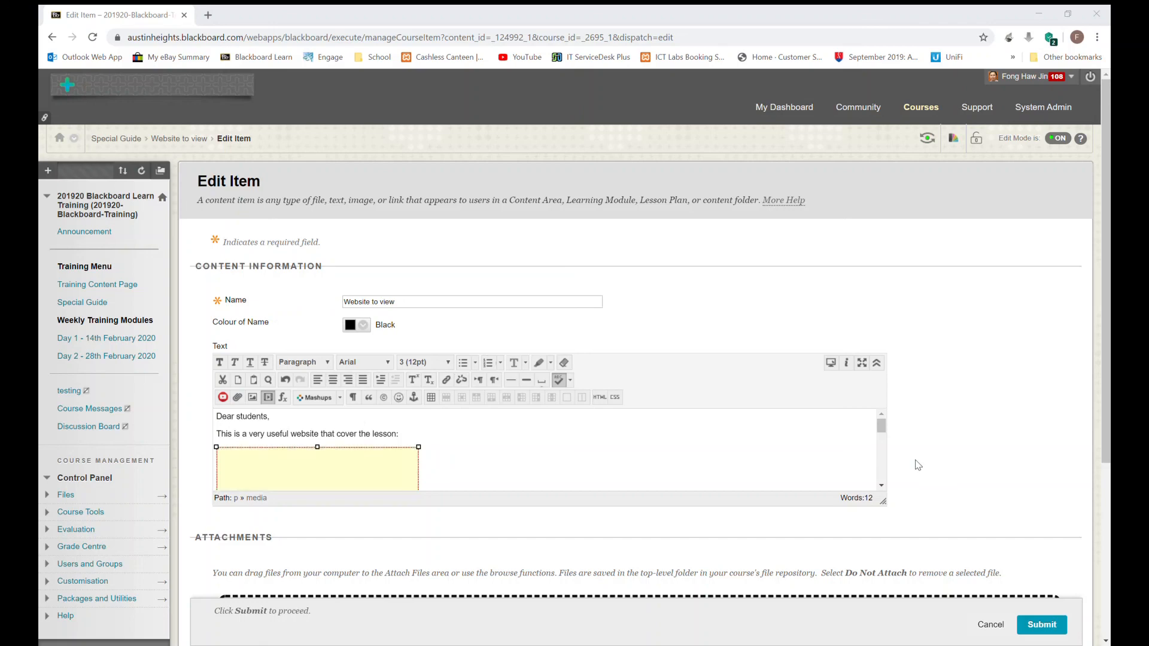
left_click(1048, 630)
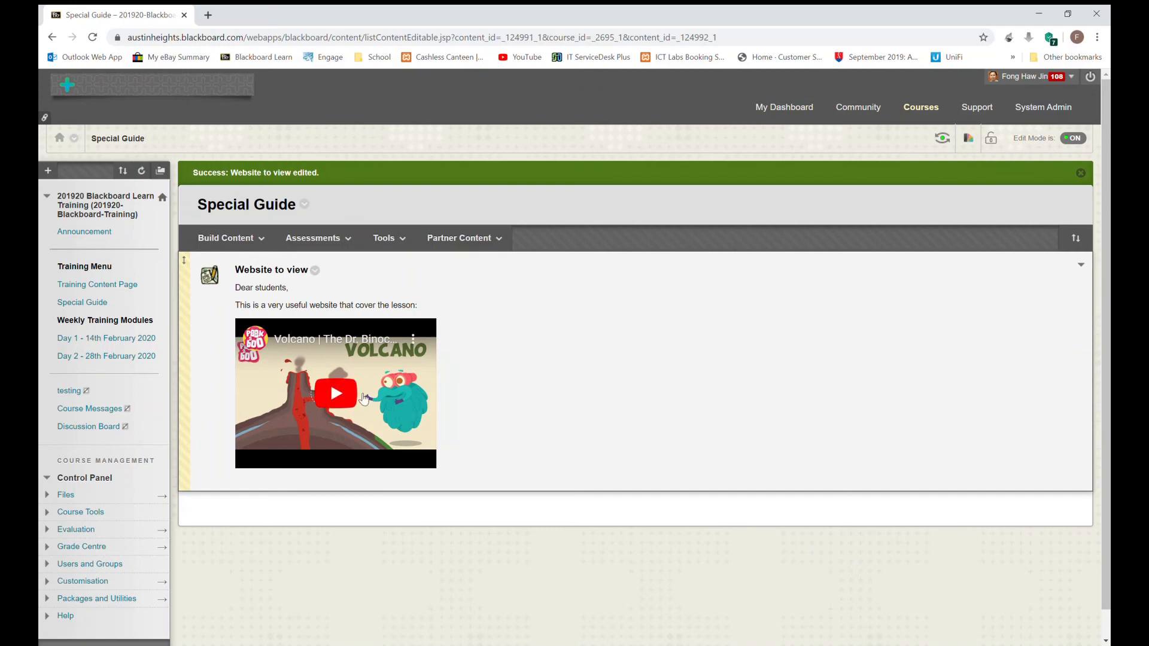
left_click(355, 399)
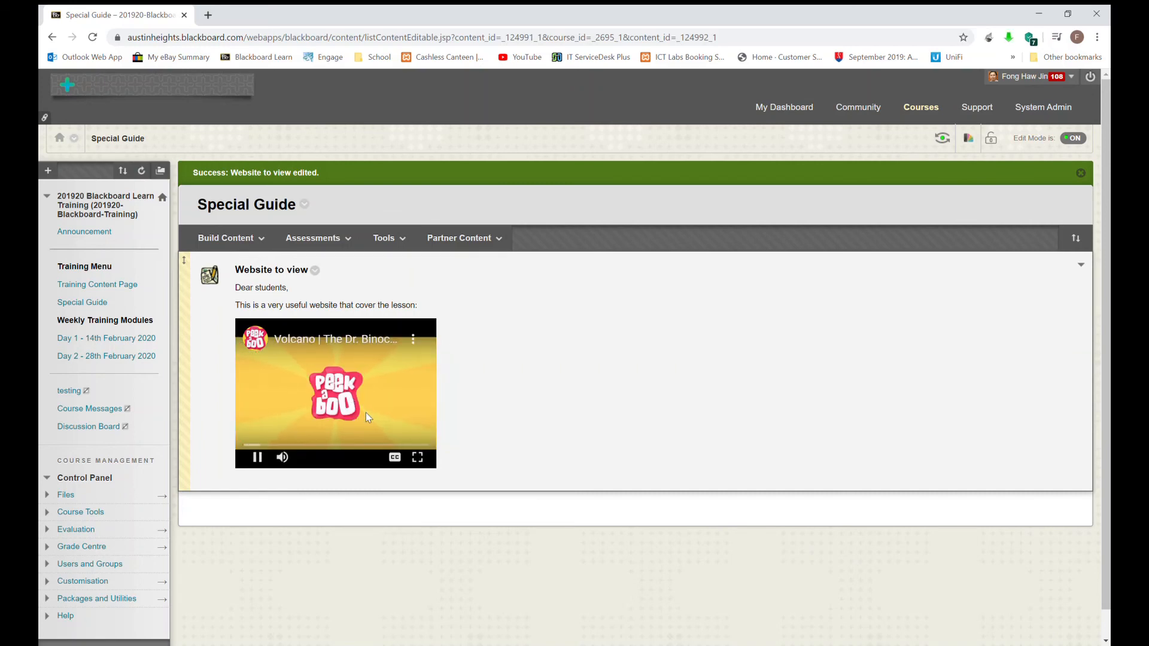